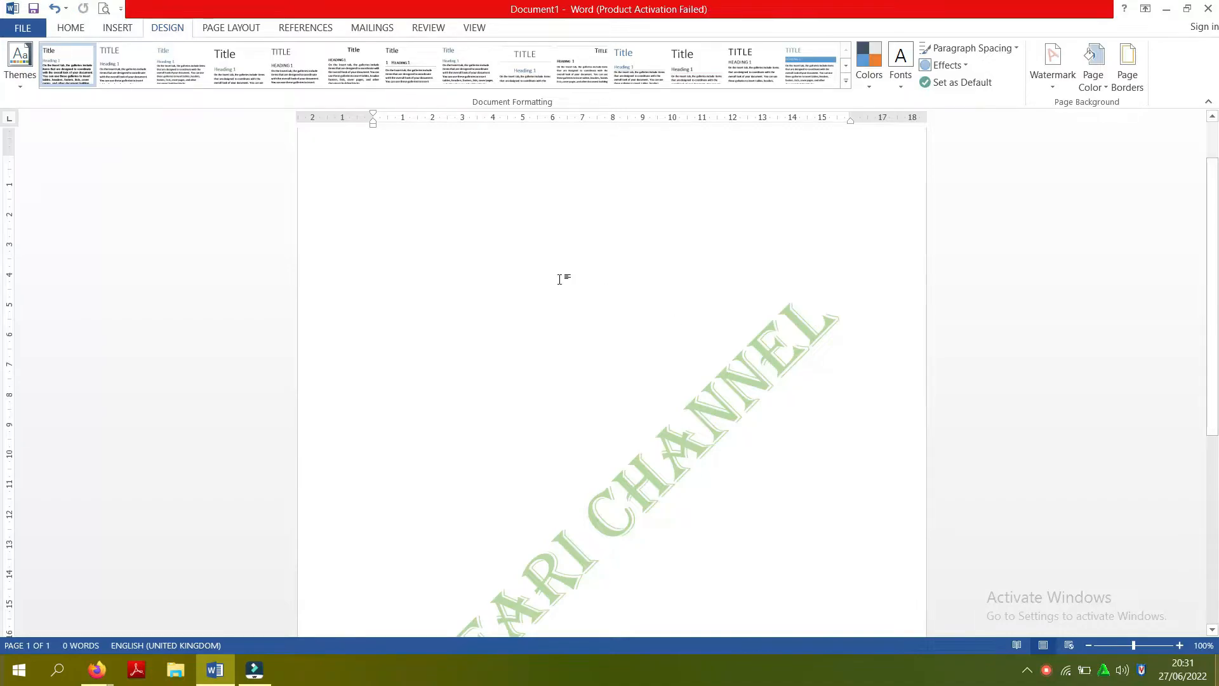
# - Insert a table with 6 columns and 5 rows at the start of the document
pyautogui.click(71, 28)
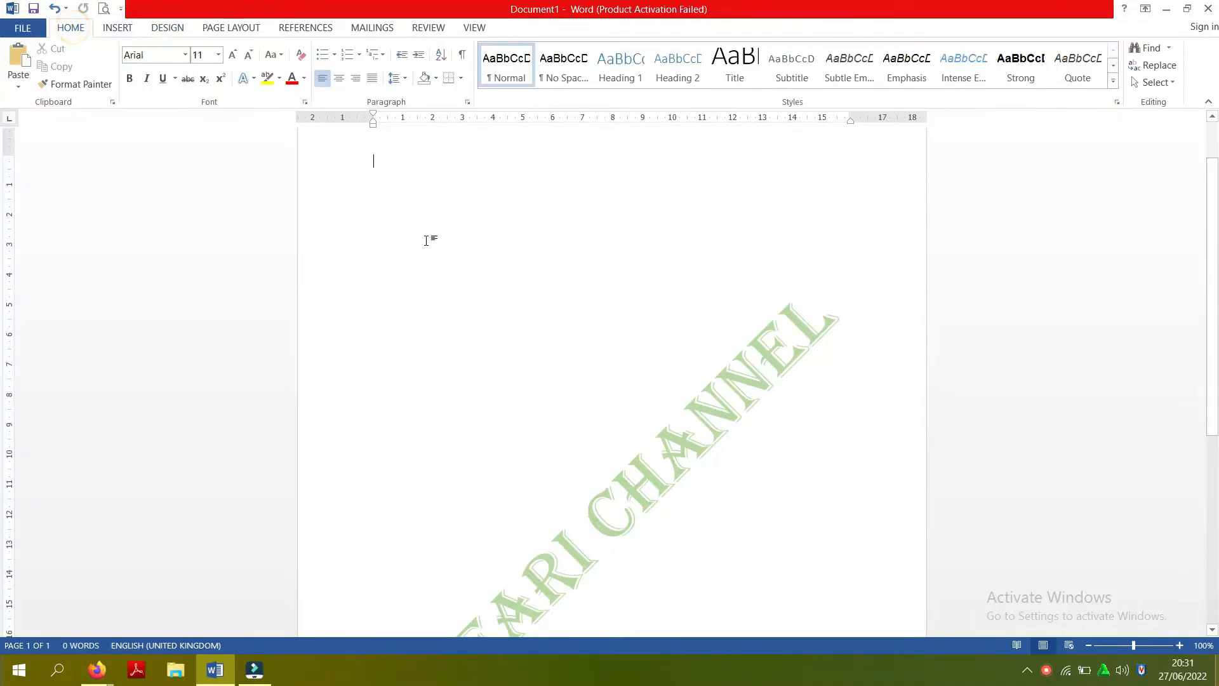
pyautogui.click(107, 27)
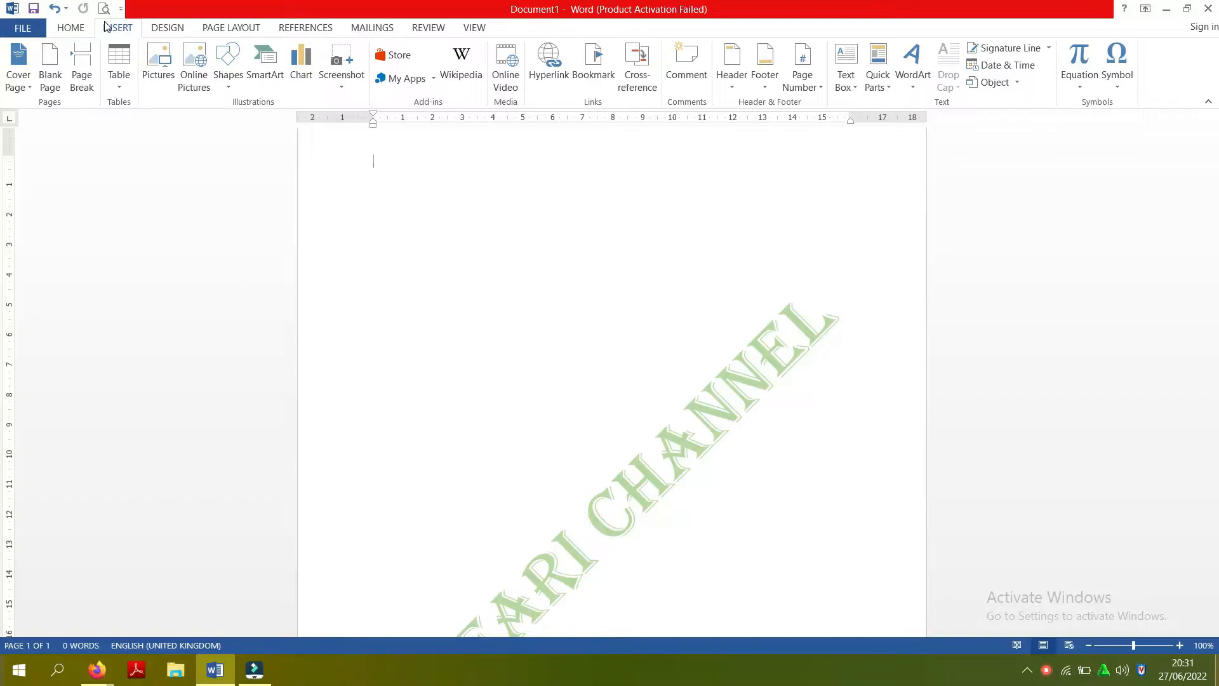
pyautogui.click(119, 88)
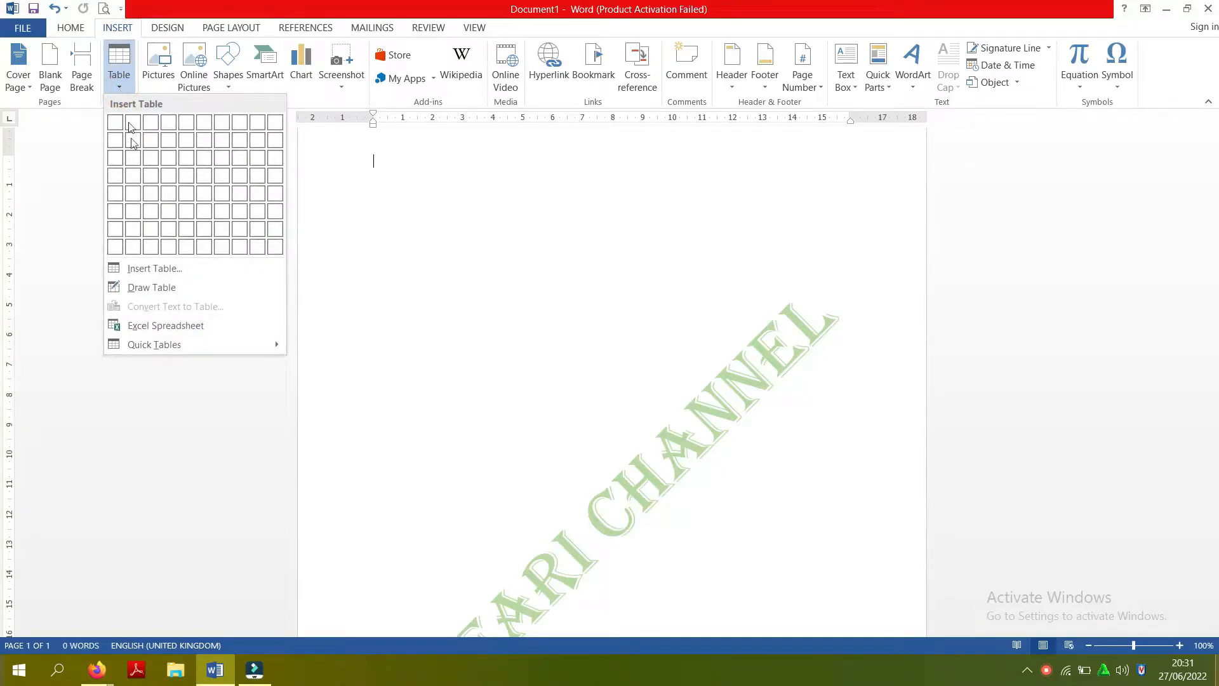
pyautogui.click(154, 268)
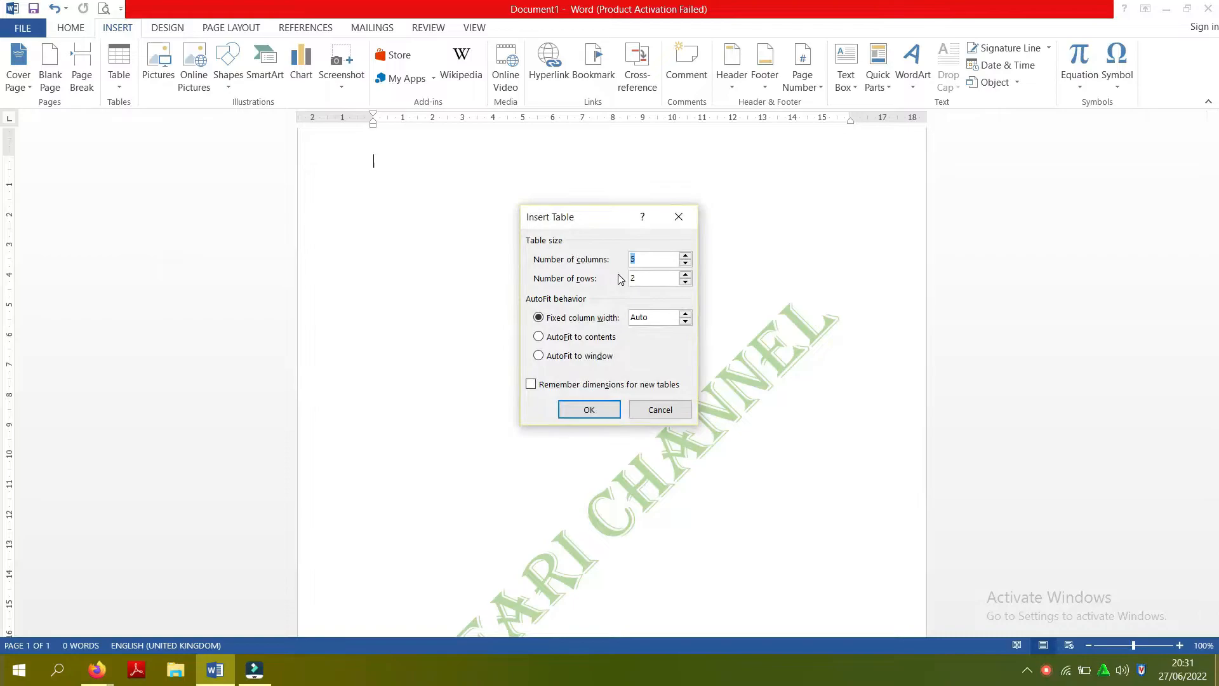
pyautogui.click(638, 280)
pyautogui.press('BackSpace')
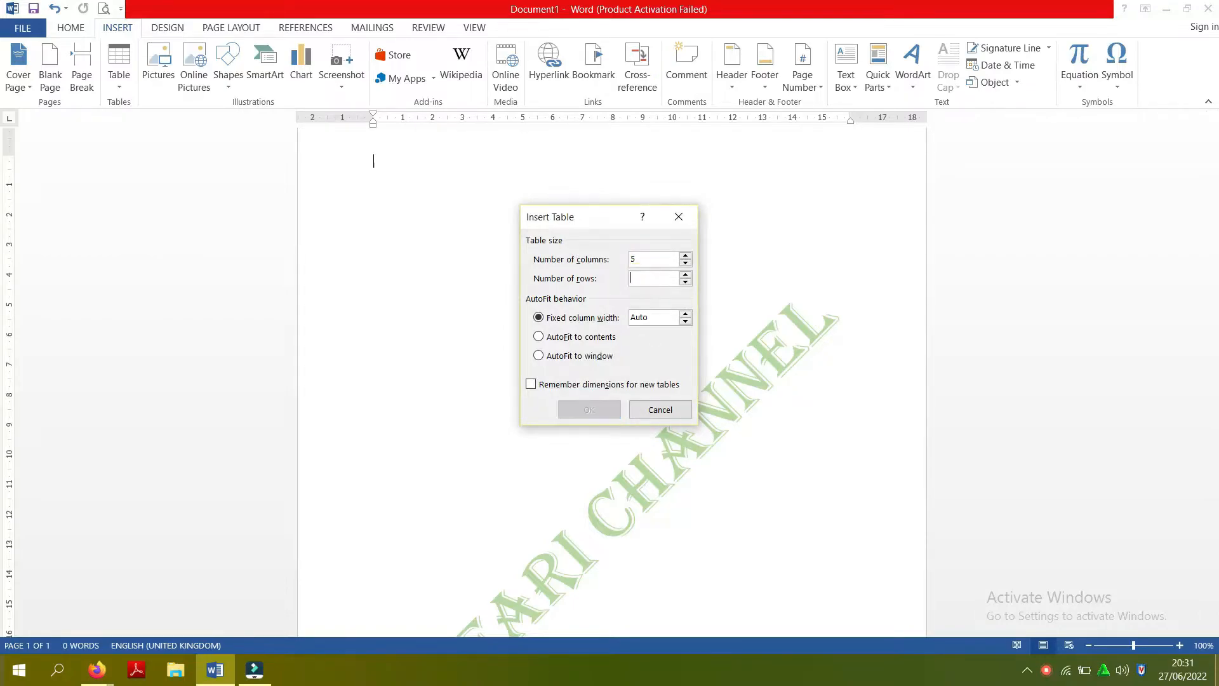
pyautogui.write('6')
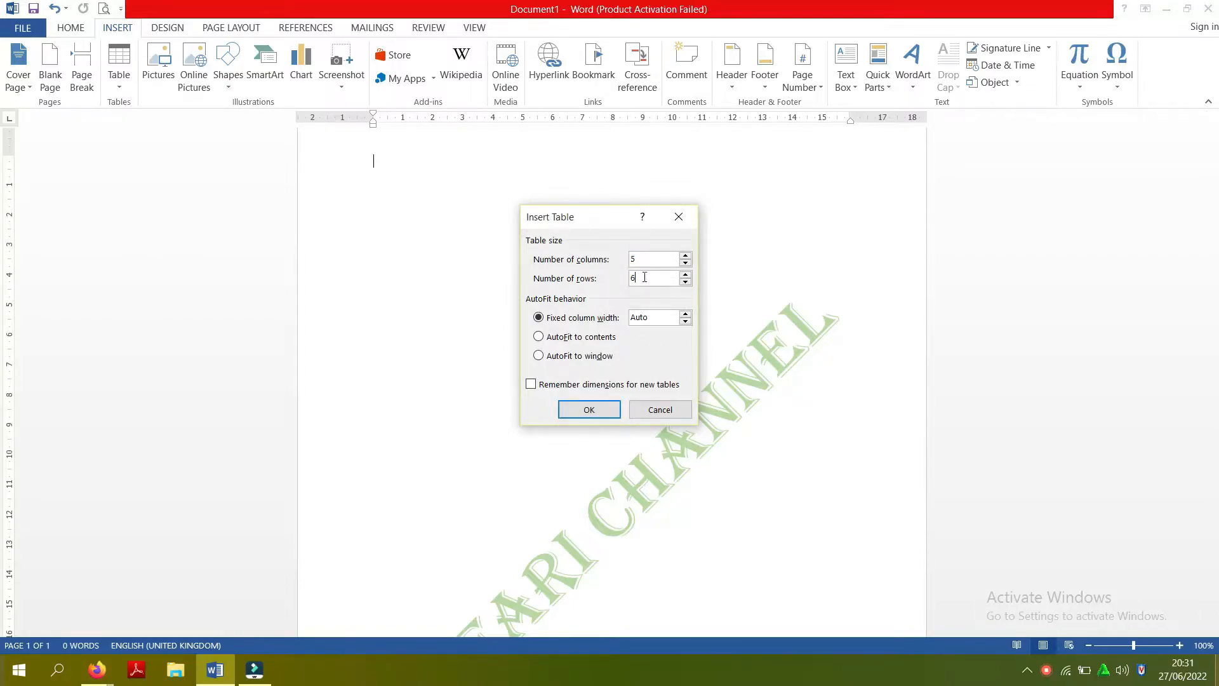
pyautogui.press('BackSpace')
pyautogui.write('6')
pyautogui.click(648, 280)
pyautogui.press('BackSpace')
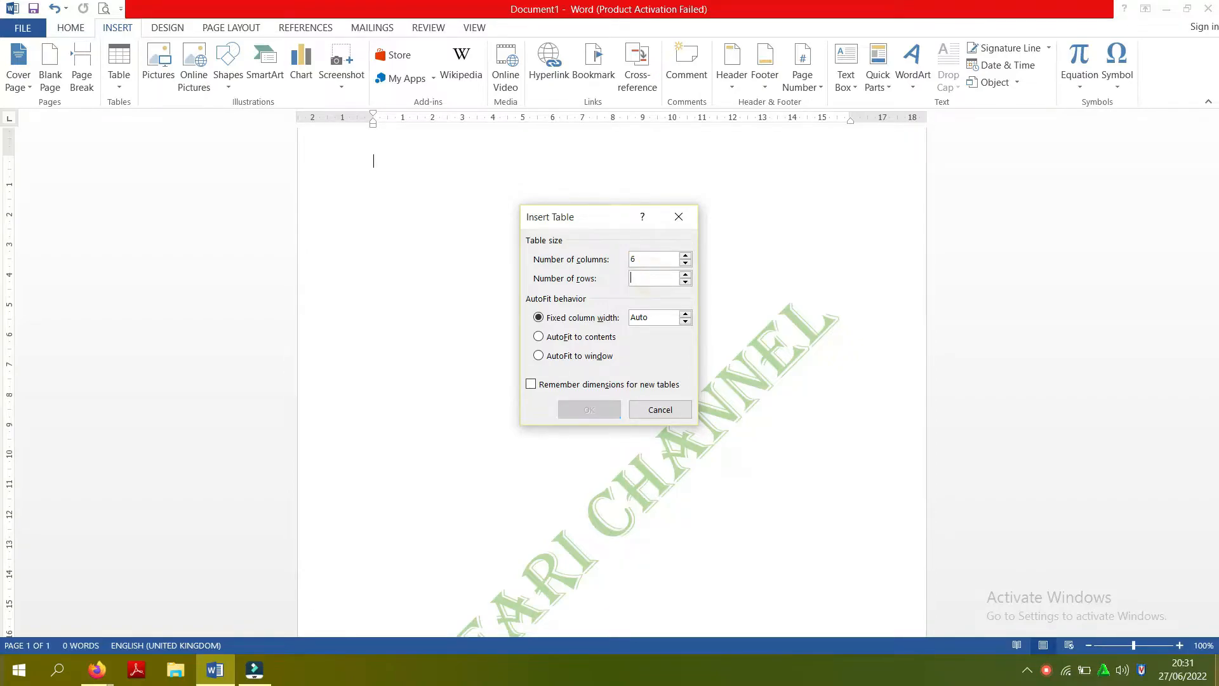
pyautogui.write('5')
pyautogui.click(583, 401)
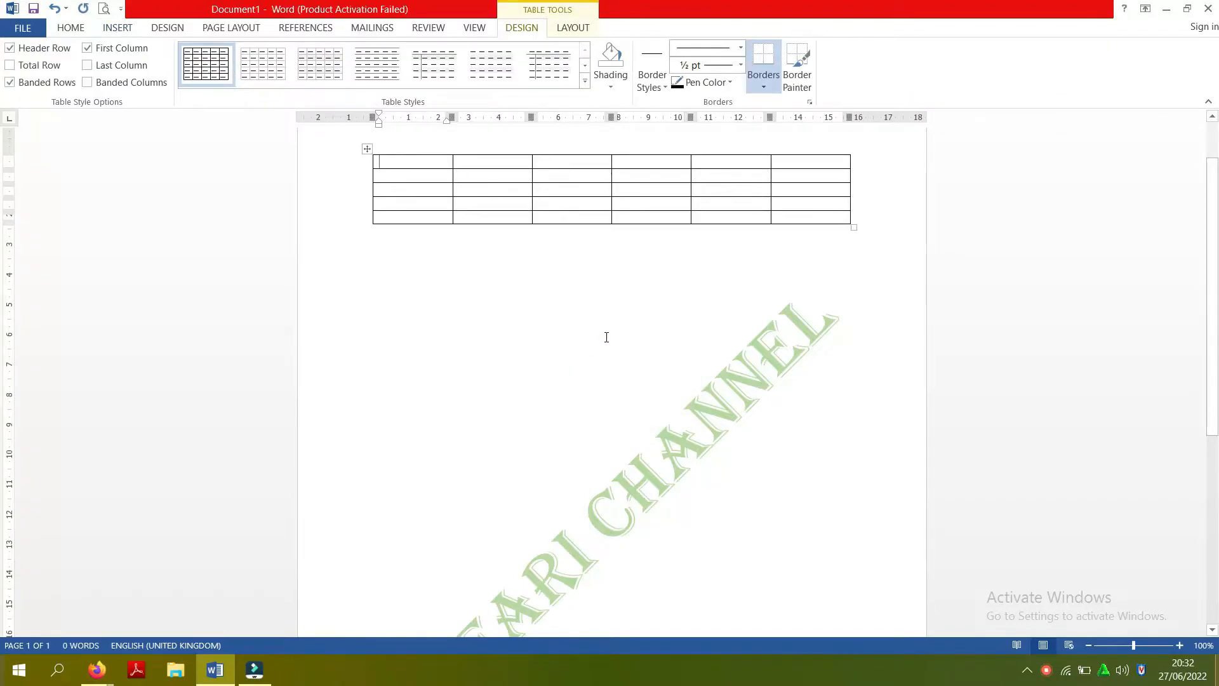
# - Enter the headings NO, NAMA BUAH and KERANJANG 1 in the first three cells of the header row
pyautogui.write('NO')
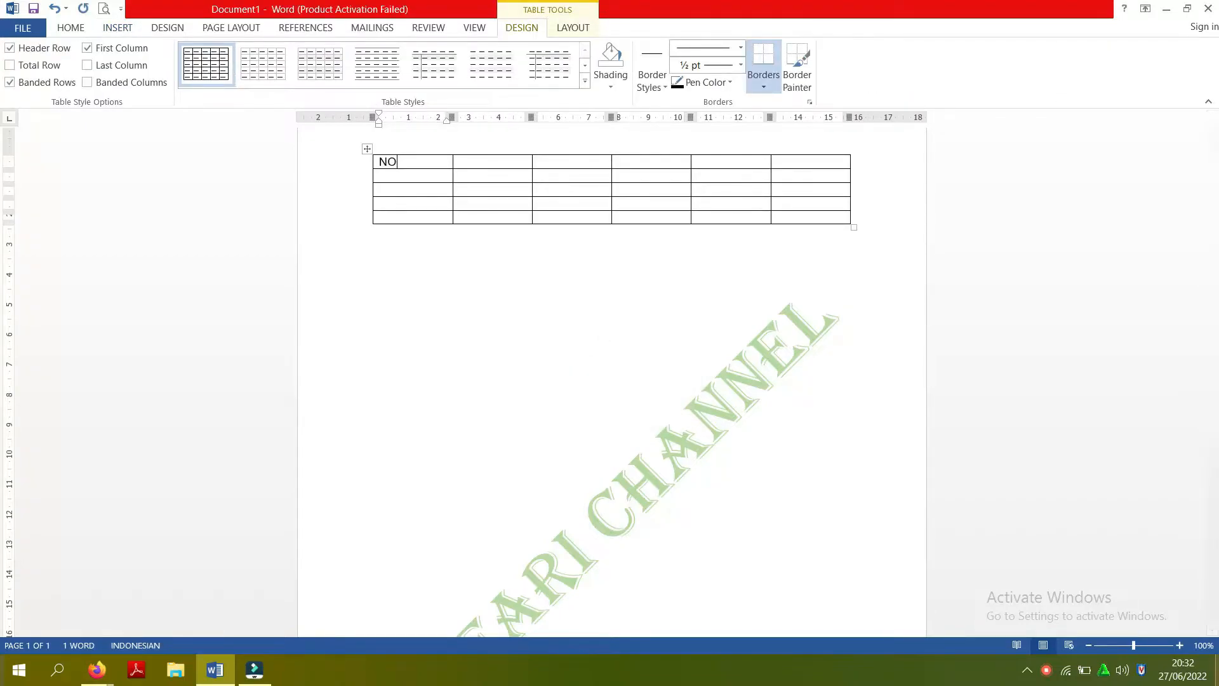
pyautogui.press('Tab')
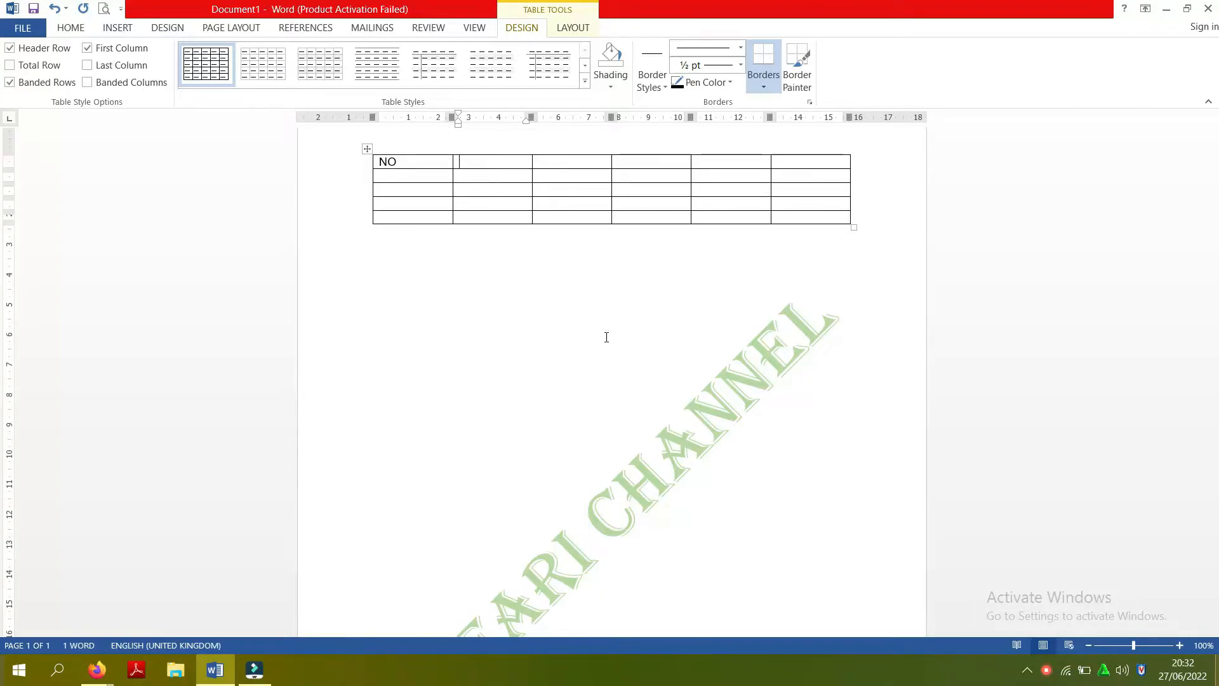
pyautogui.write('NAMA BUAH')
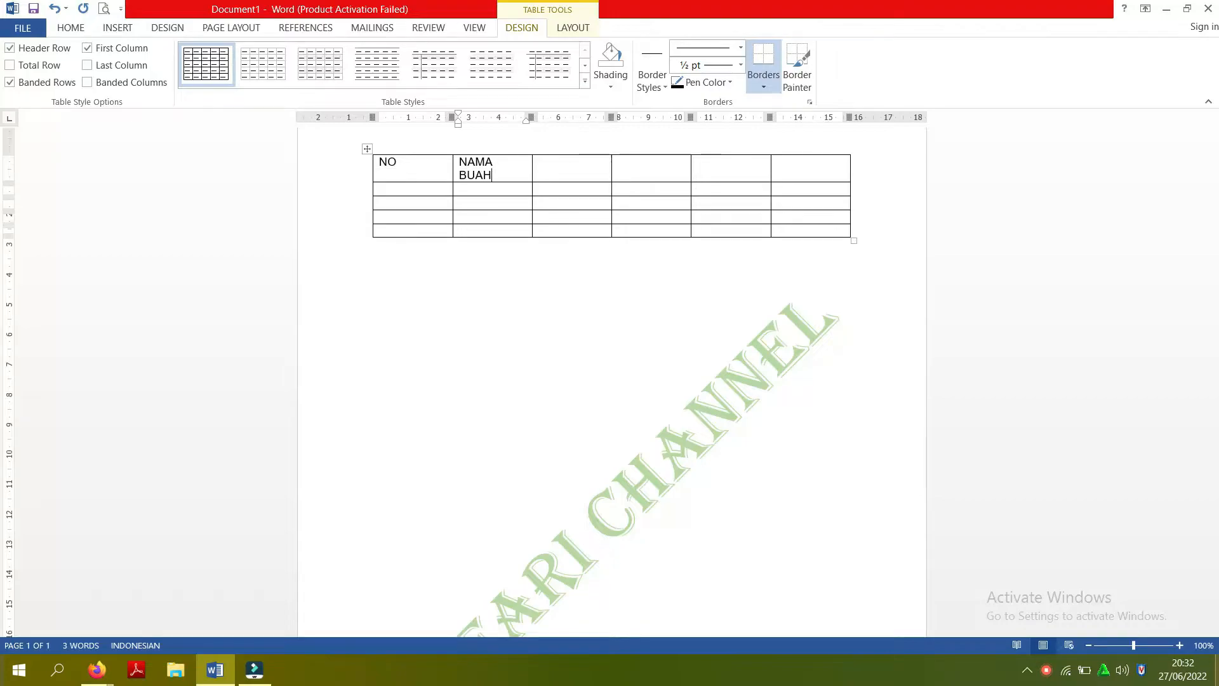
pyautogui.press('Tab')
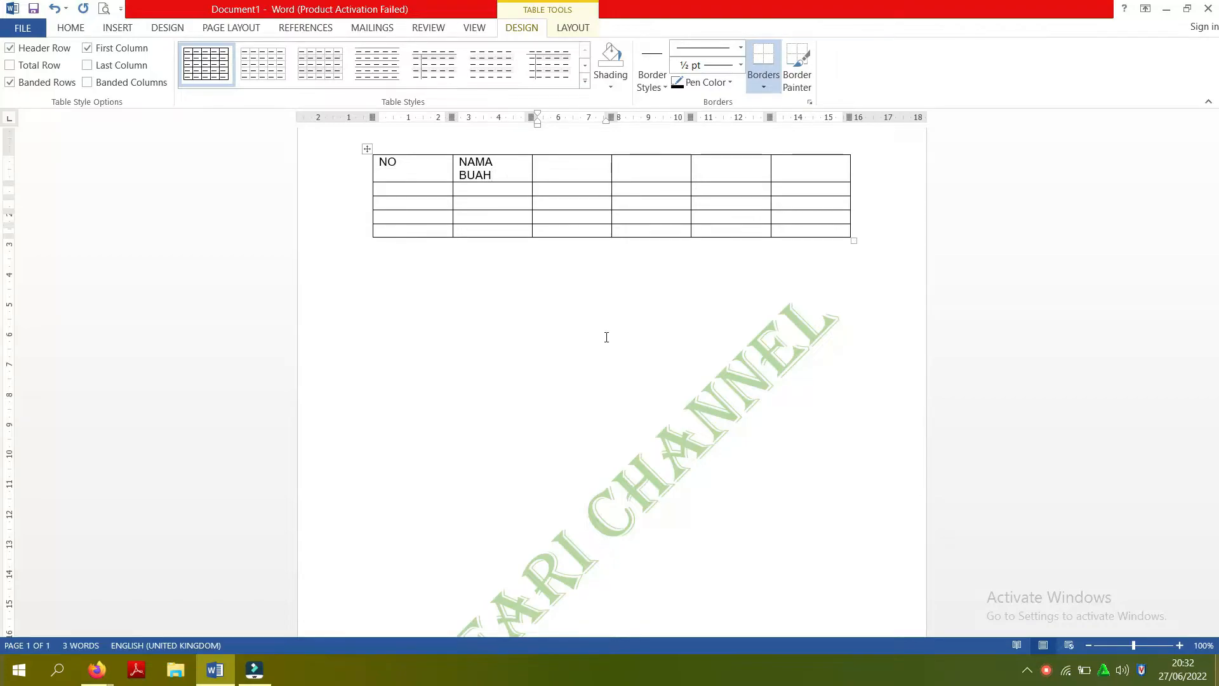
pyautogui.write('KE')
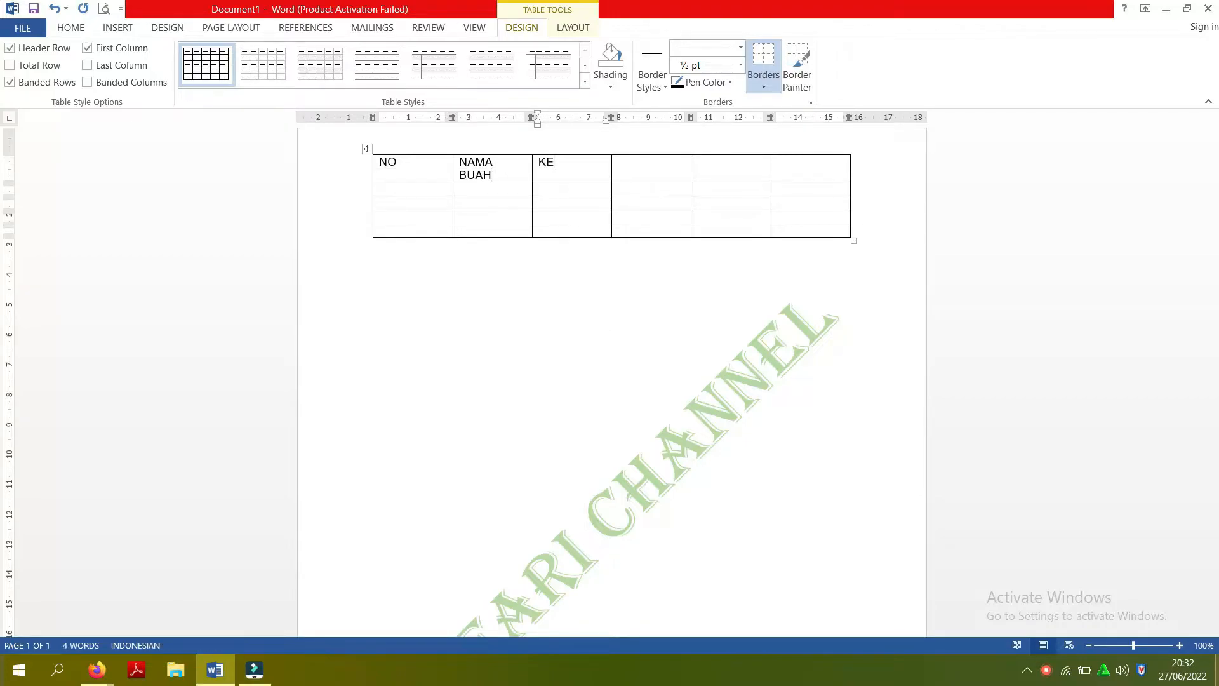
pyautogui.write('RANJANG 1')
pyautogui.press('Tab')
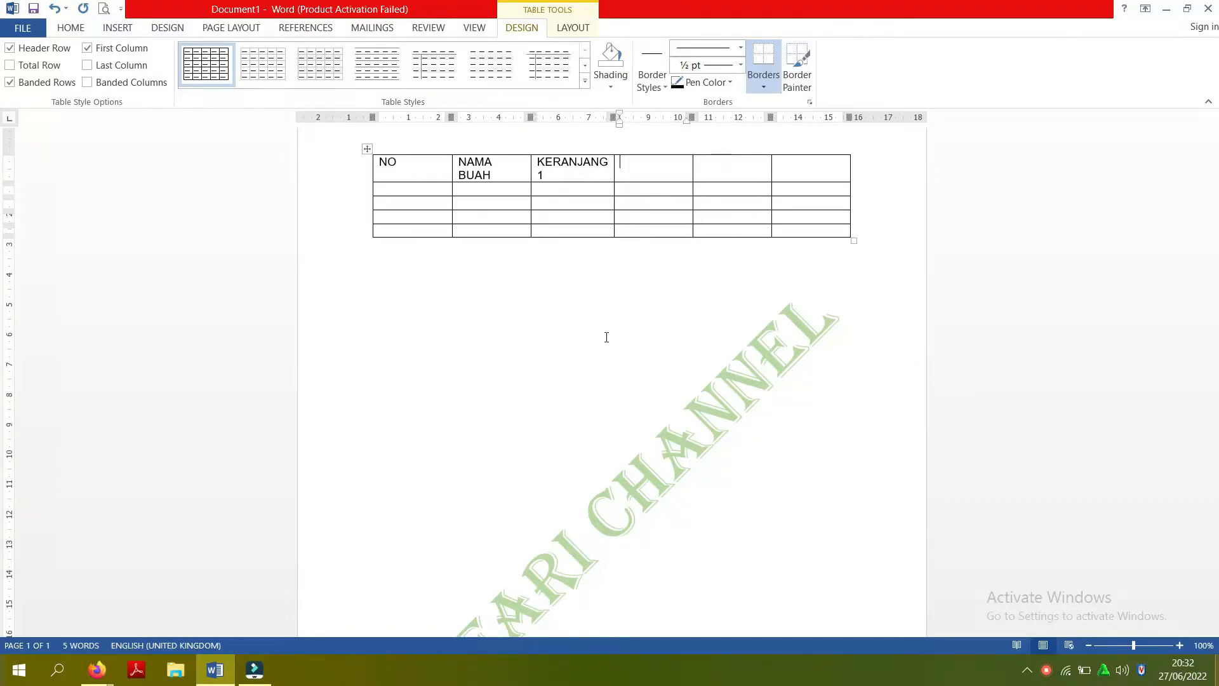
# - Fill the remaining three header cells with KERANJANG 2, KERANJANG 3 and TOTAL
pyautogui.write('KERAN')
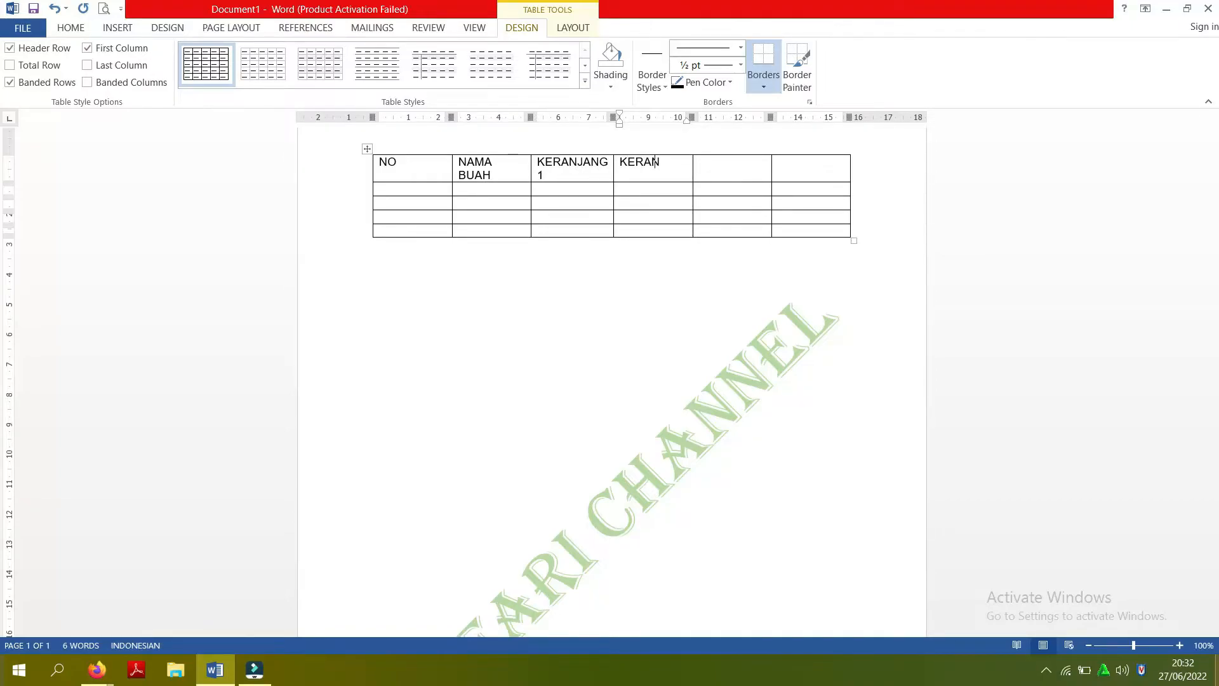
pyautogui.write('JANG 2')
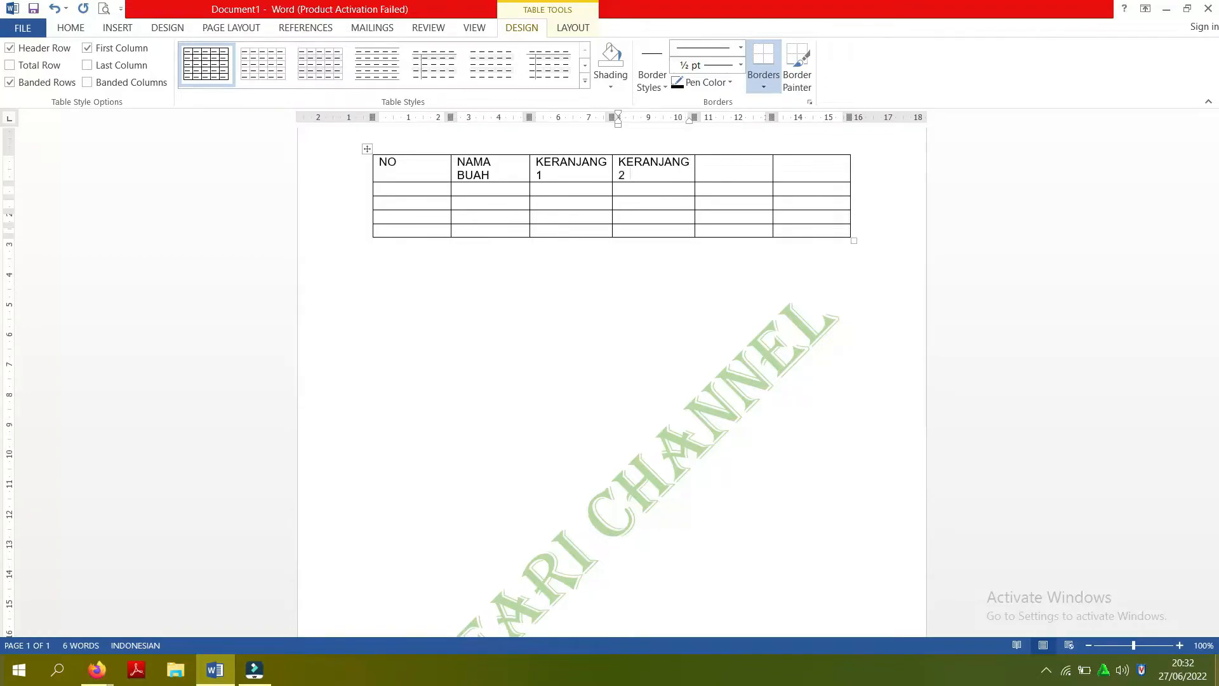
pyautogui.press('Tab')
pyautogui.write('KERANJA')
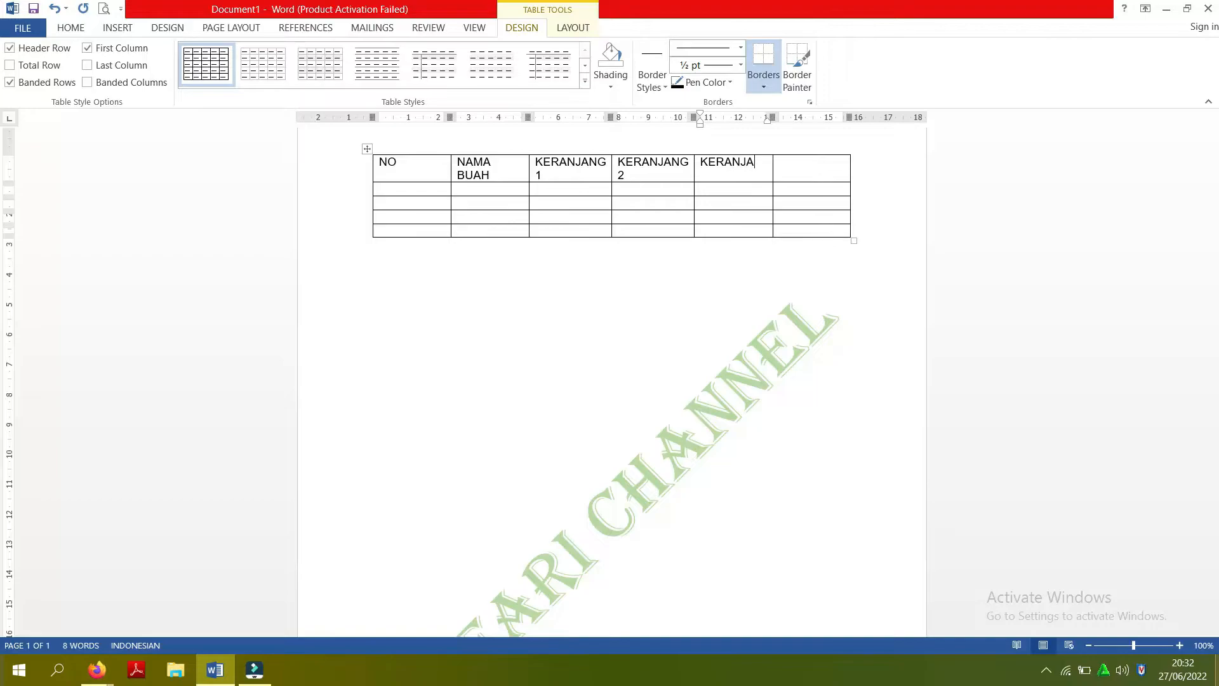
pyautogui.write('NG')
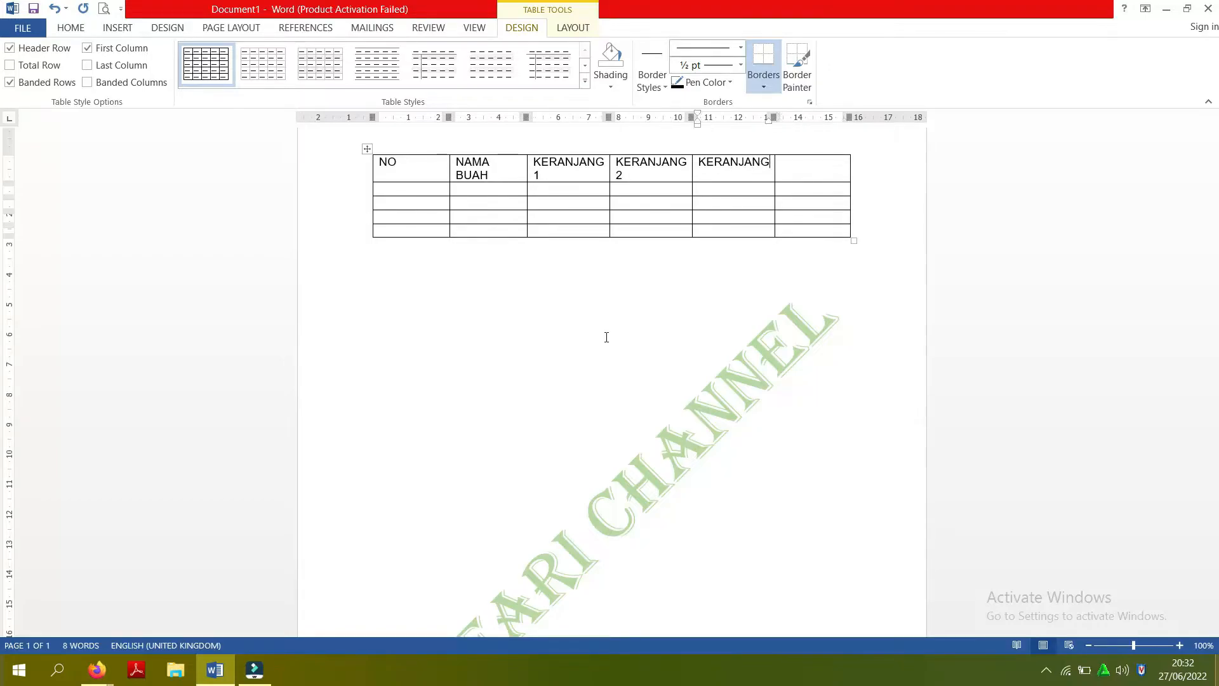
pyautogui.write(' 3')
pyautogui.press('Tab')
pyautogui.write('TO')
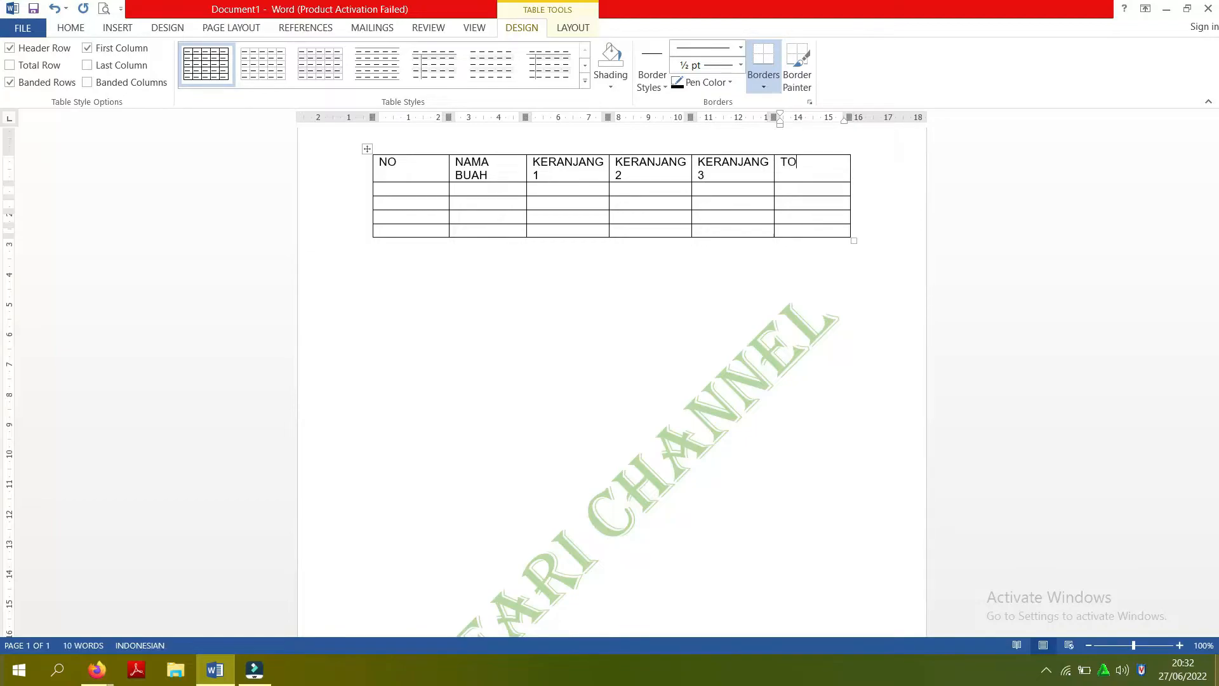
pyautogui.write('TAL')
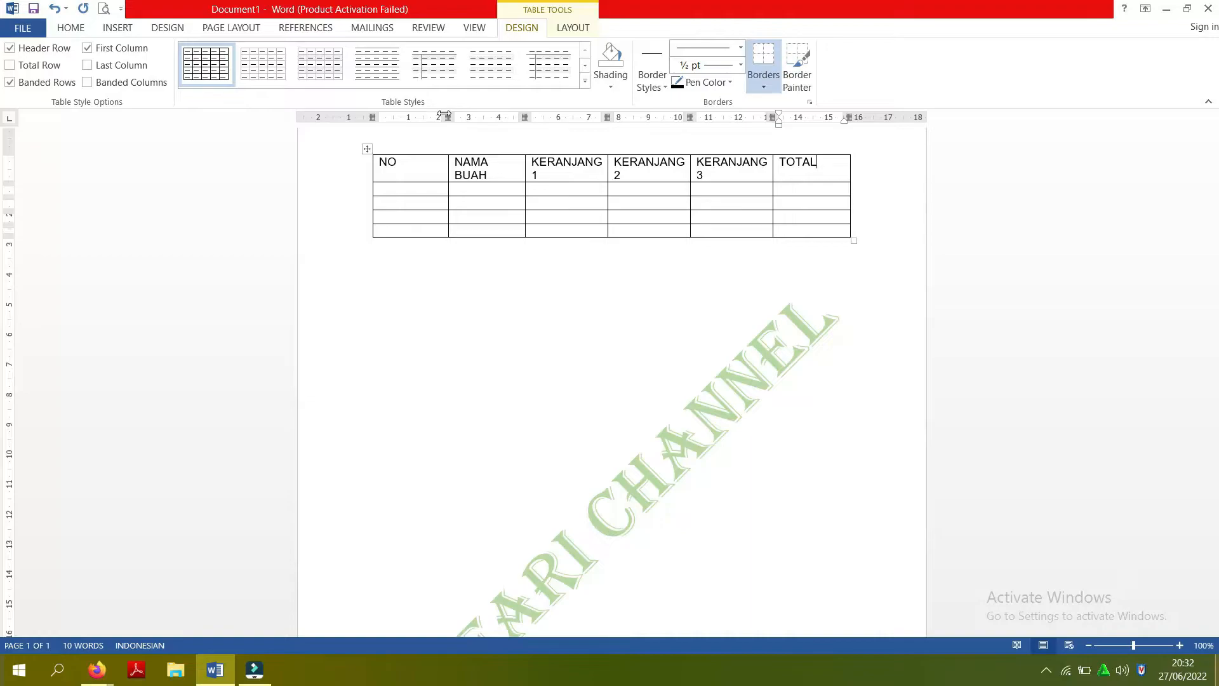
# - Narrow the NO column and widen the NAMA BUAH and three KERANJANG columns so each heading fits on one line
pyautogui.moveTo(447, 119); pyautogui.dragTo(400, 122)
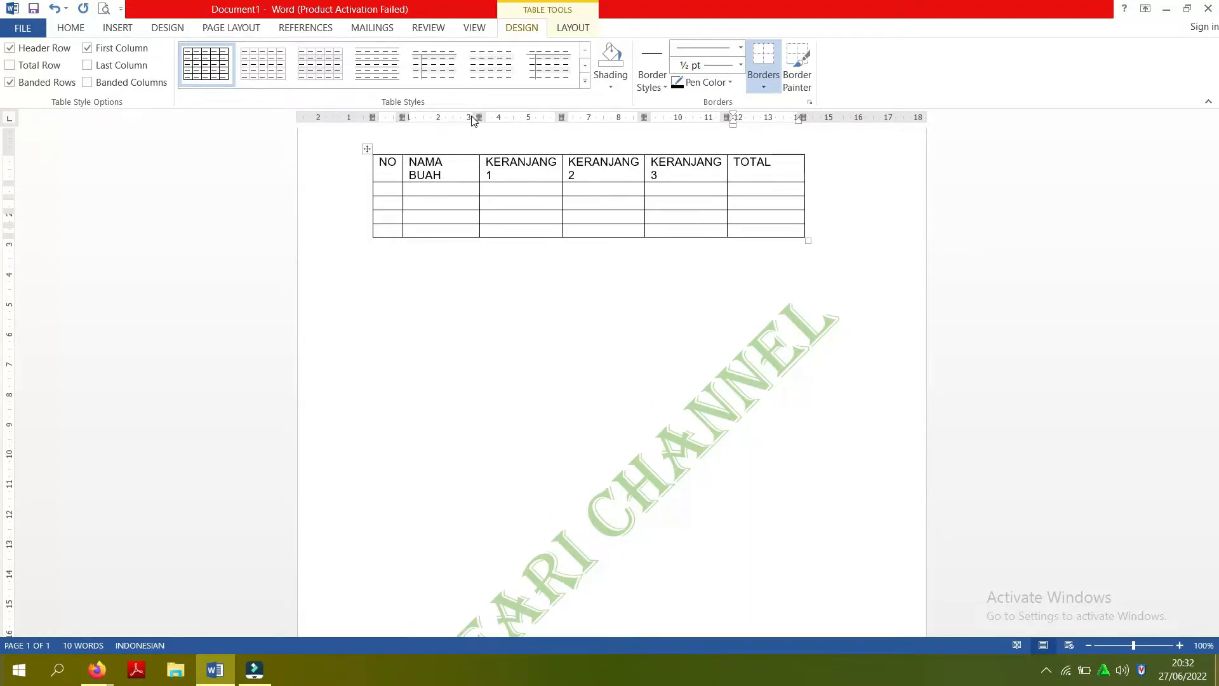
pyautogui.moveTo(478, 117); pyautogui.dragTo(486, 115)
pyautogui.moveTo(567, 117); pyautogui.dragTo(583, 117)
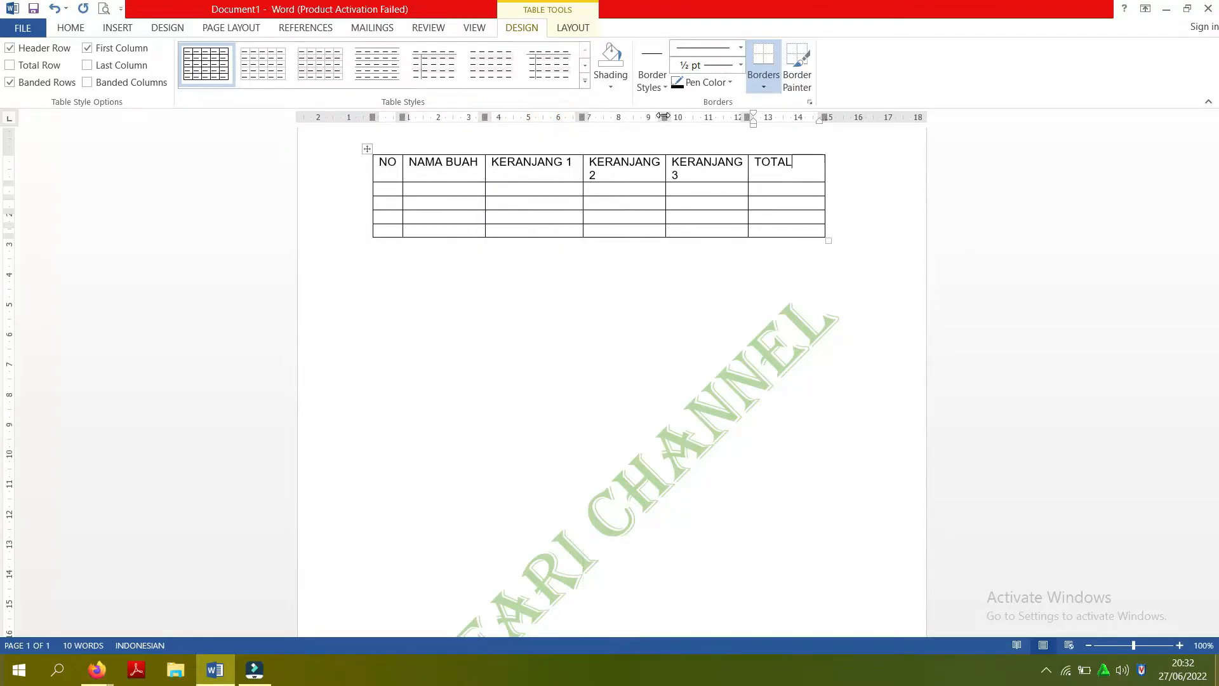
pyautogui.moveTo(662, 116); pyautogui.dragTo(688, 116)
pyautogui.moveTo(770, 117); pyautogui.dragTo(790, 115)
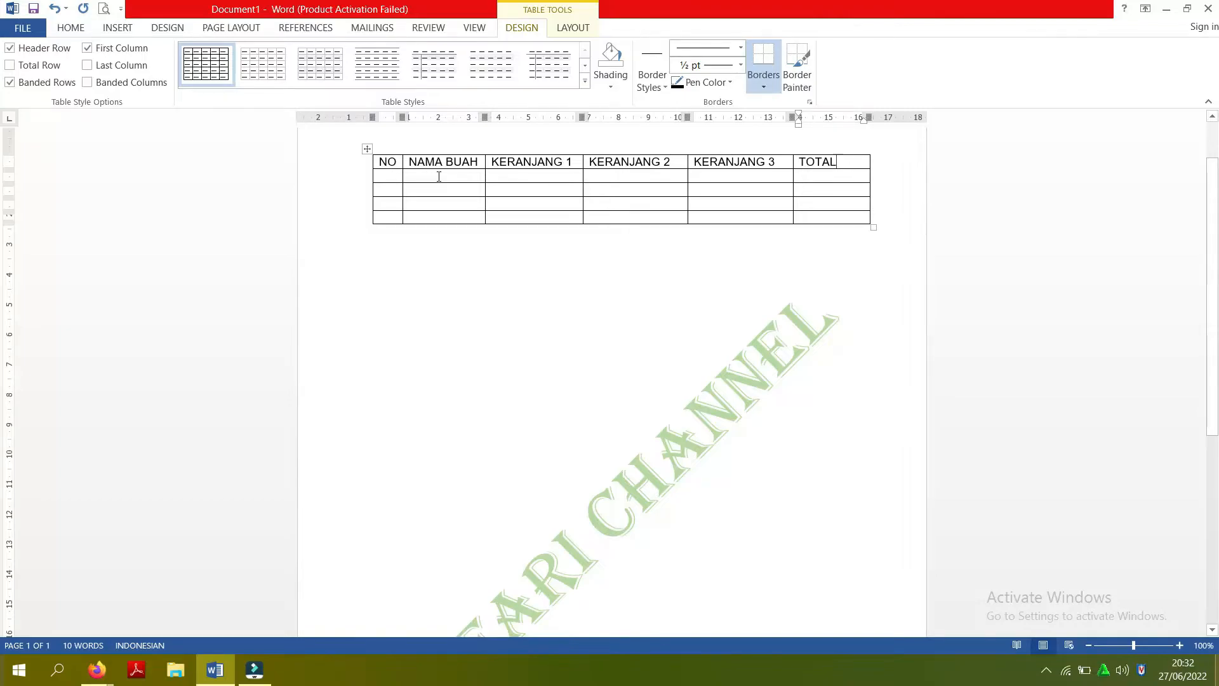
# - List APEL, JERUK, MANGGA and NANAS in the four cells below the NAMA BUAH heading
pyautogui.click(438, 176)
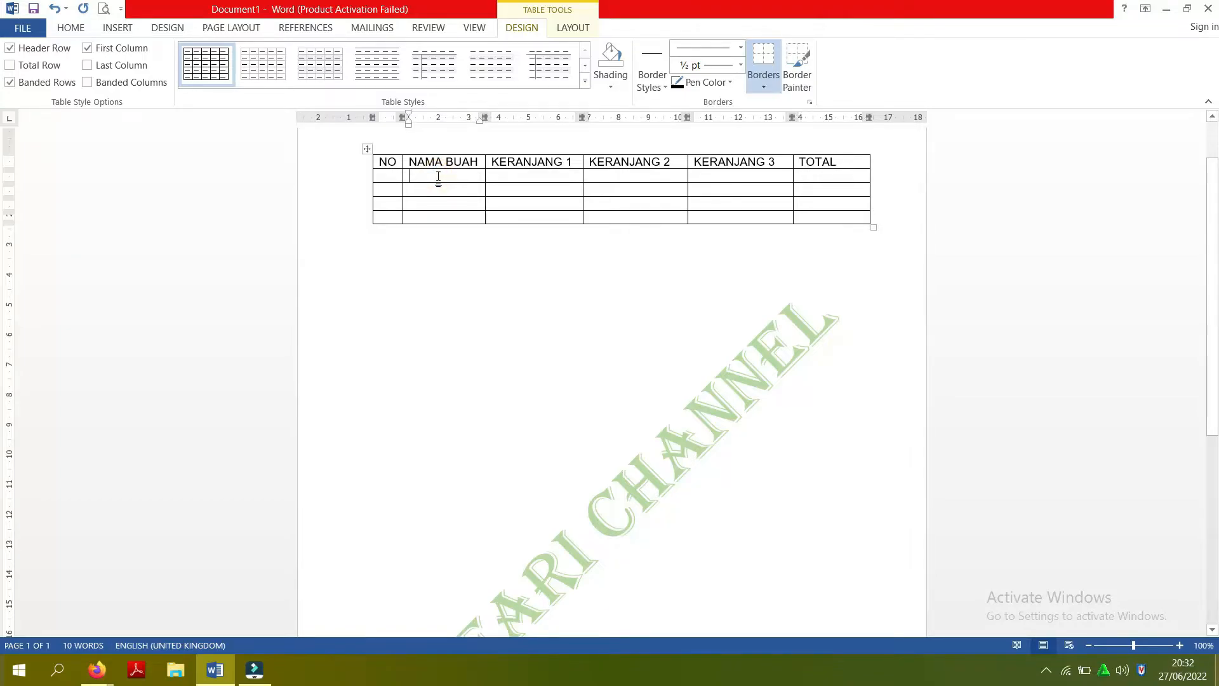
pyautogui.write('APEL ')
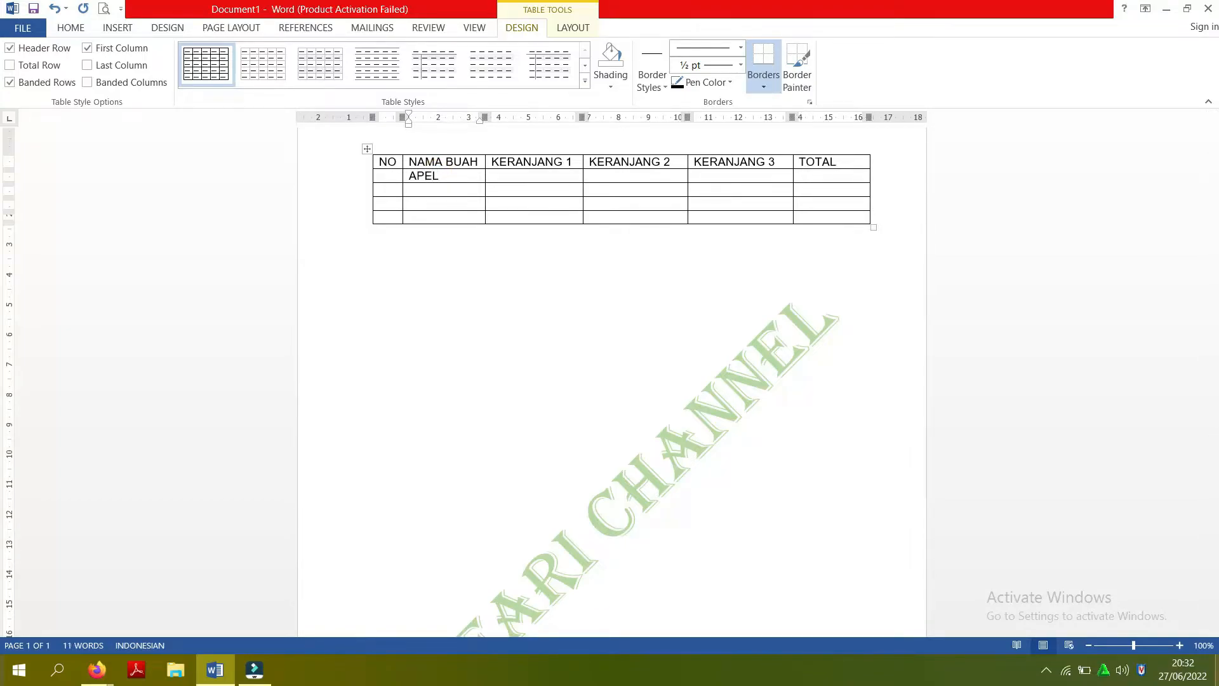
pyautogui.write('JER')
pyautogui.write('UK ')
pyautogui.write('MANGGA')
pyautogui.press('Down')
pyautogui.write('NANAS')
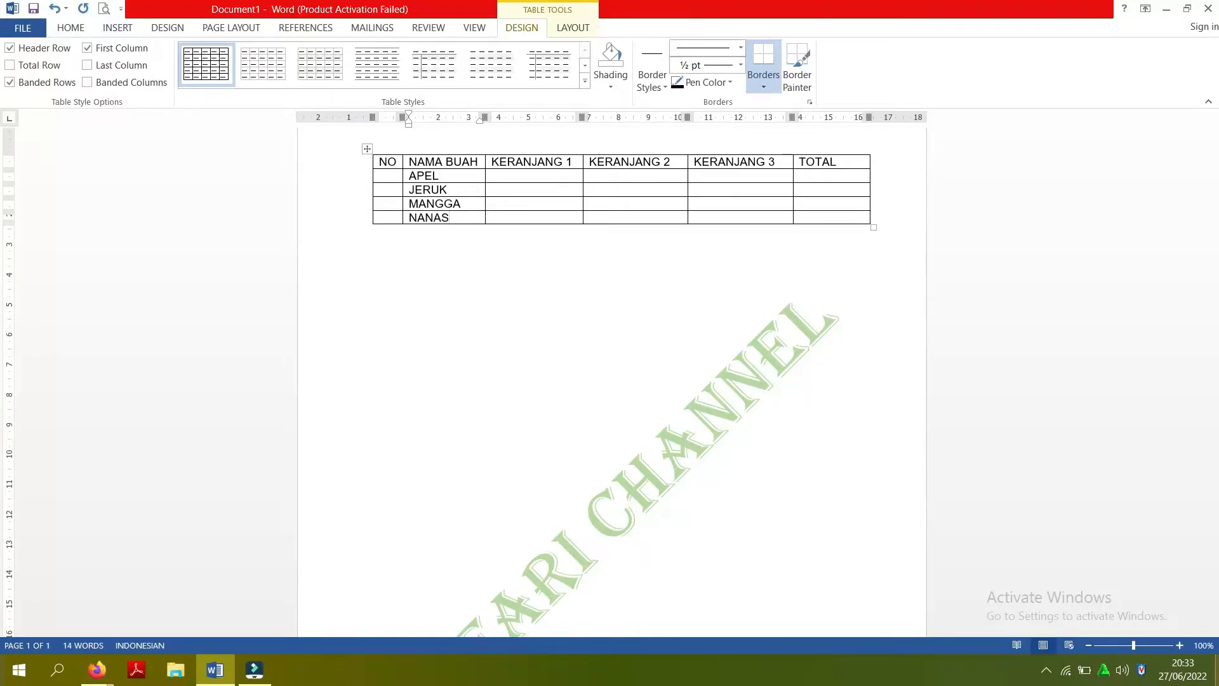
# - Add a row below NANAS and enter DELIMA in its NAMA BUAH cell
pyautogui.click(580, 29)
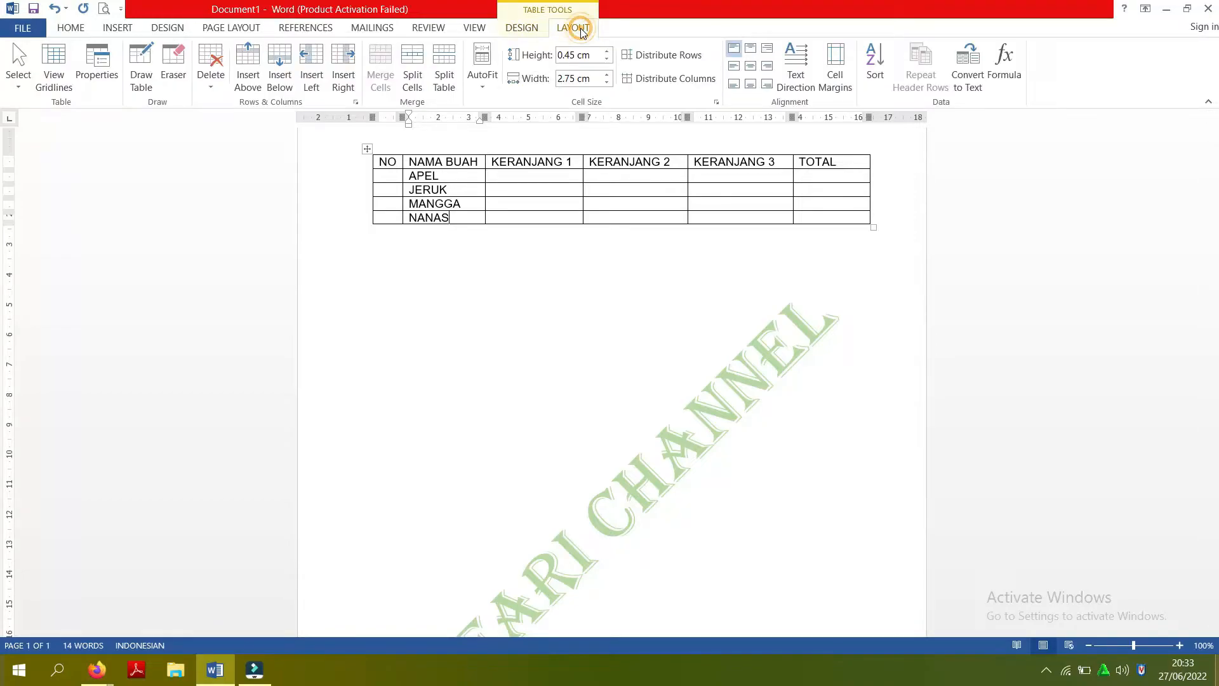
pyautogui.click(277, 76)
pyautogui.click(452, 311)
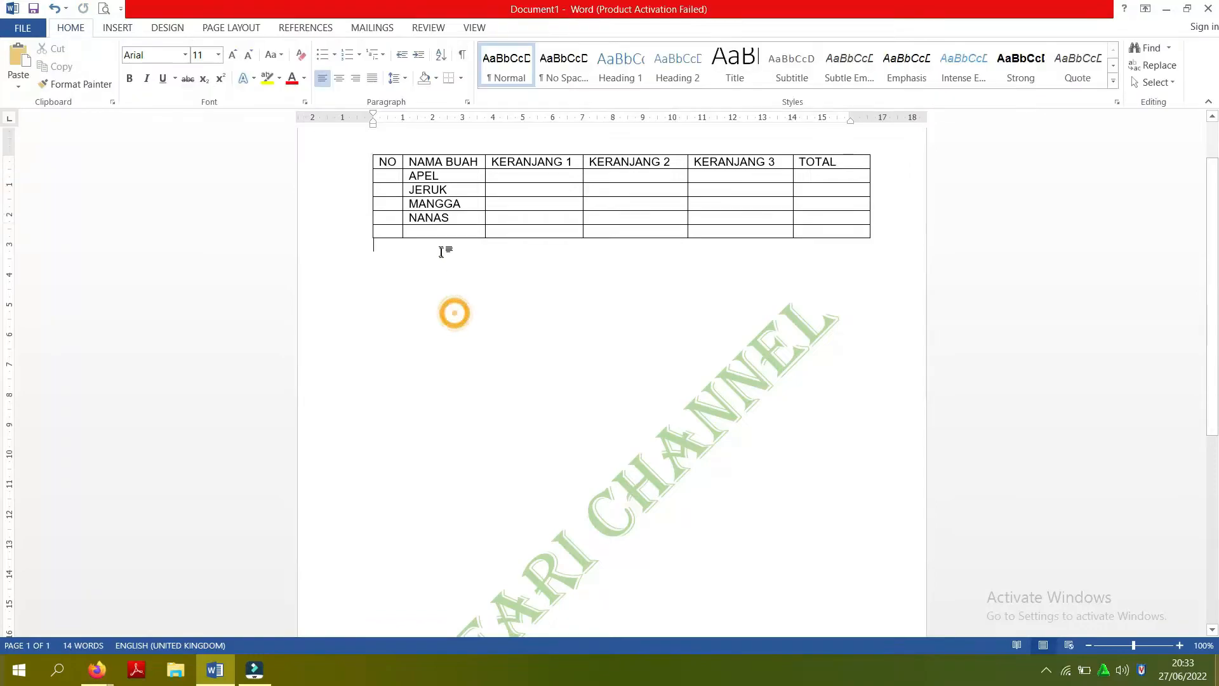
pyautogui.write('DE')
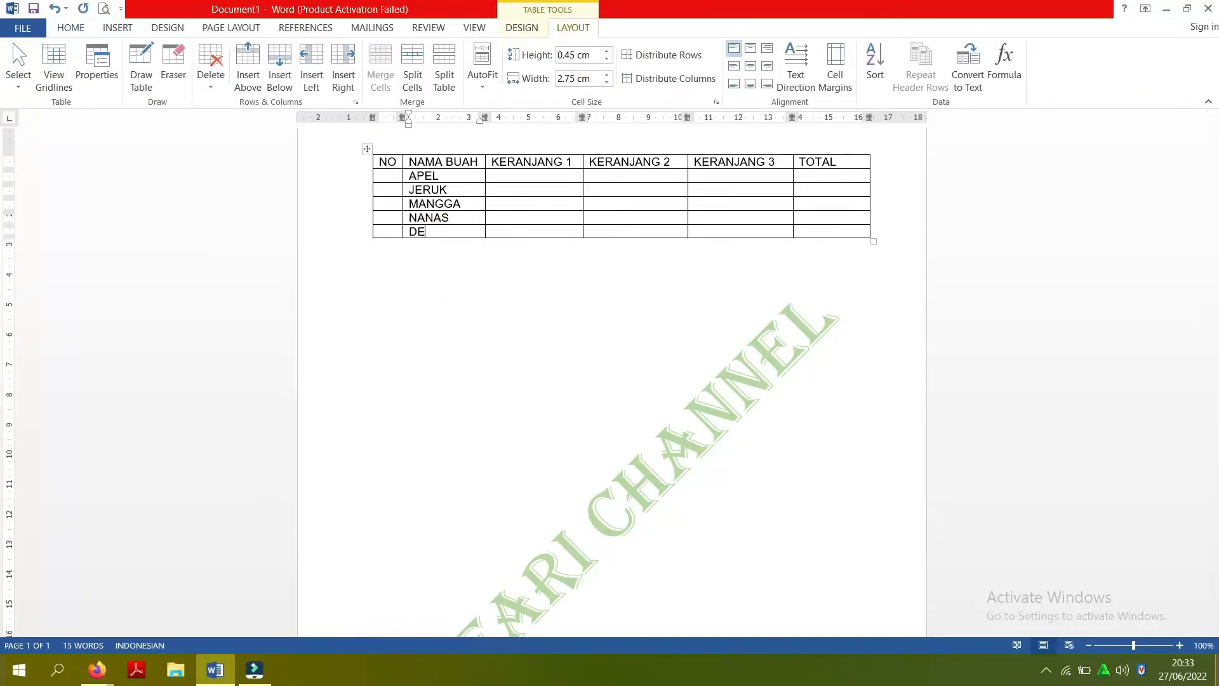
pyautogui.write('LIMA')
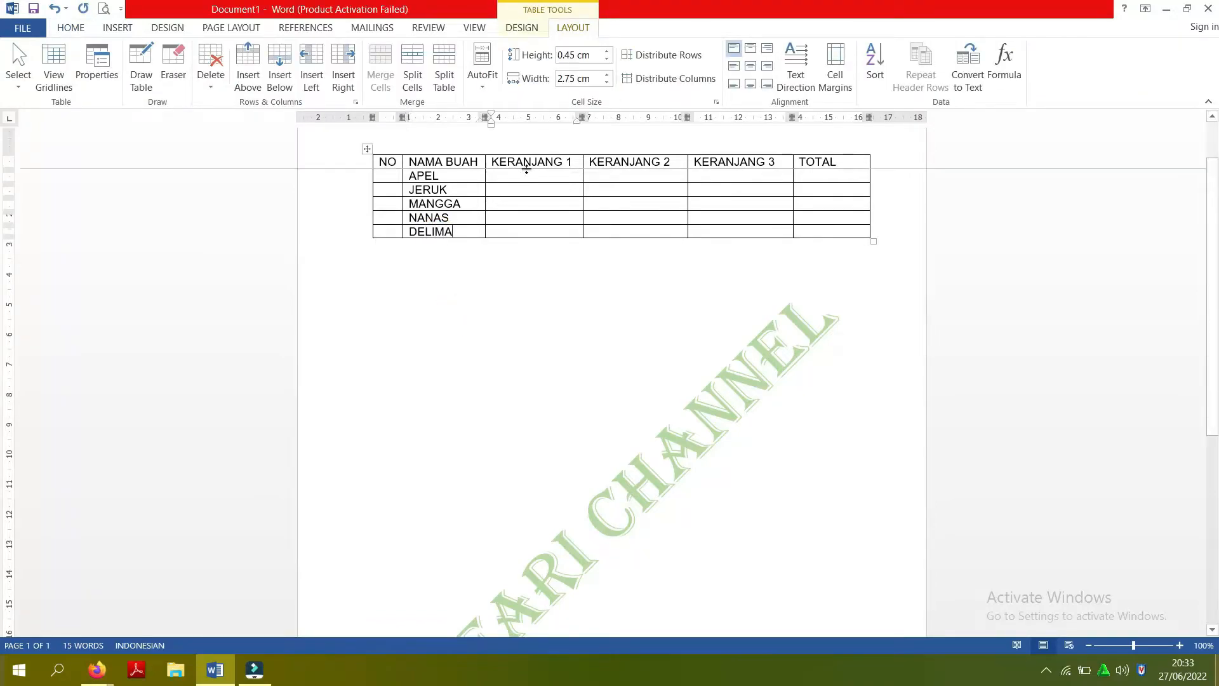
# - Apply automatic 1., 2., 3. numbering to the five empty cells below the NO heading
pyautogui.click(401, 181)
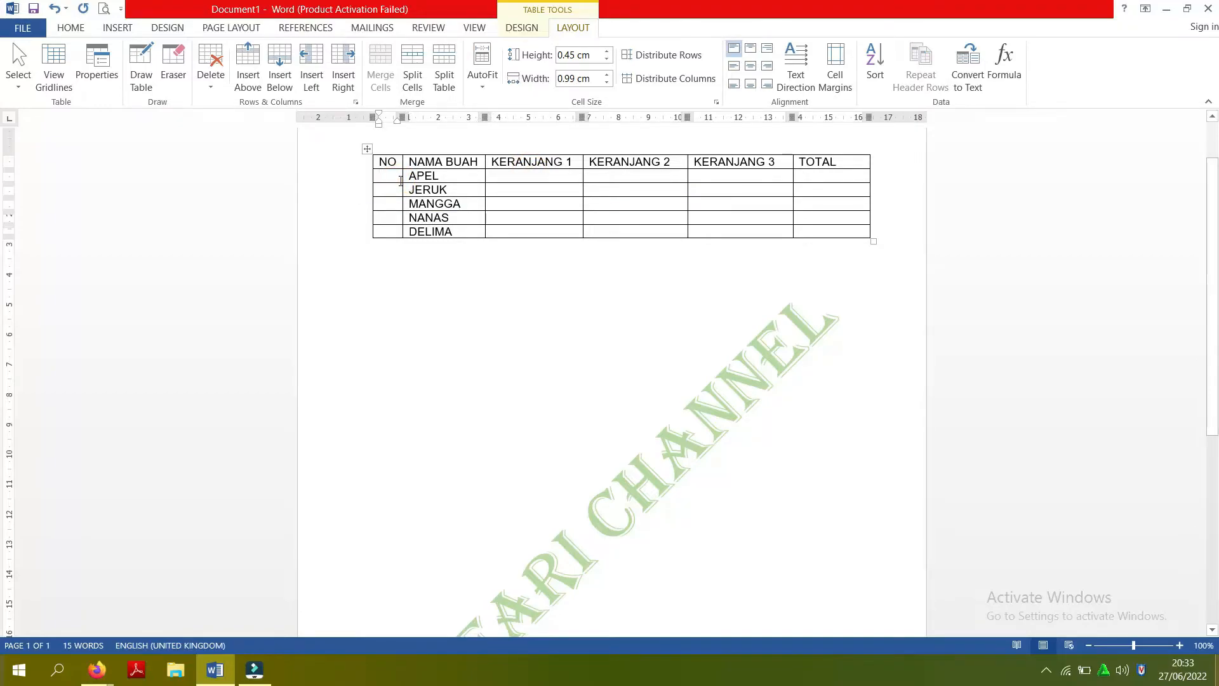
pyautogui.moveTo(398, 176); pyautogui.dragTo(391, 233)
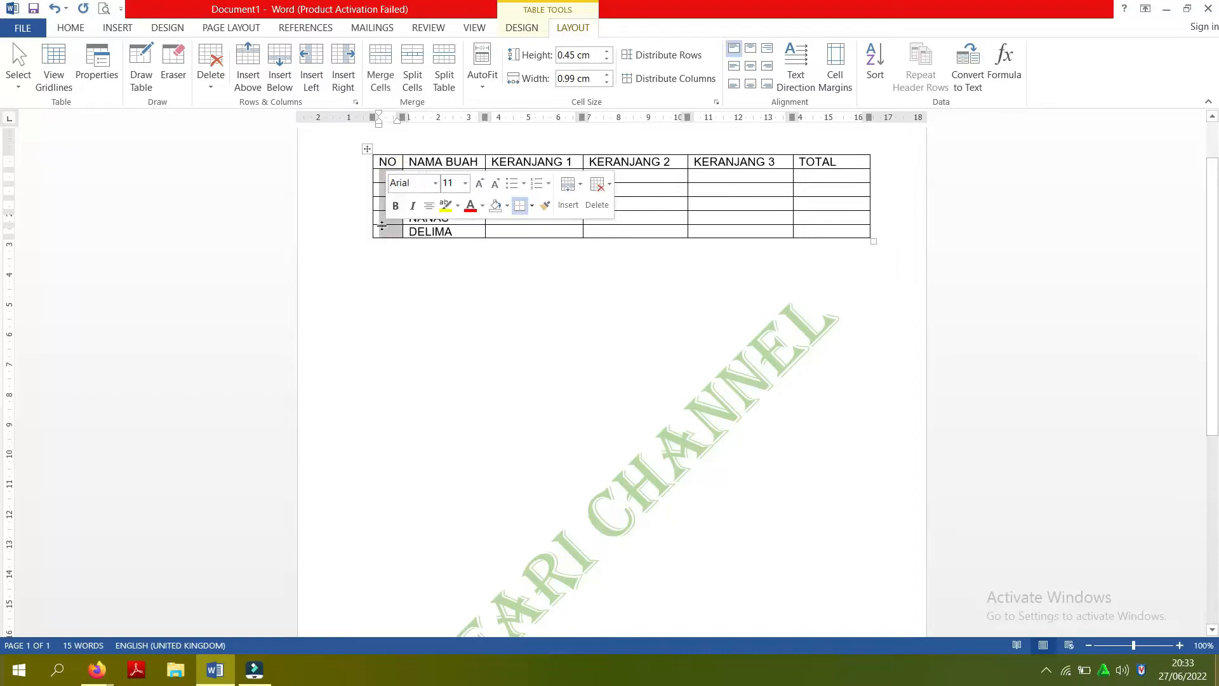
pyautogui.click(67, 29)
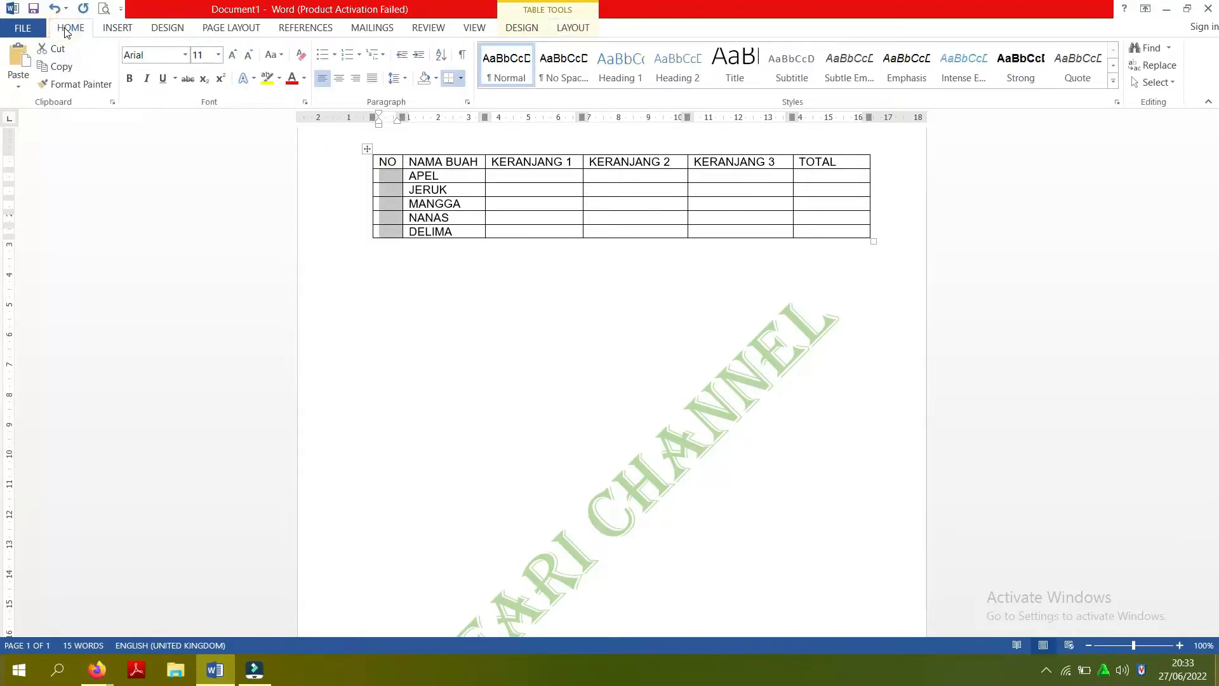
pyautogui.click(359, 55)
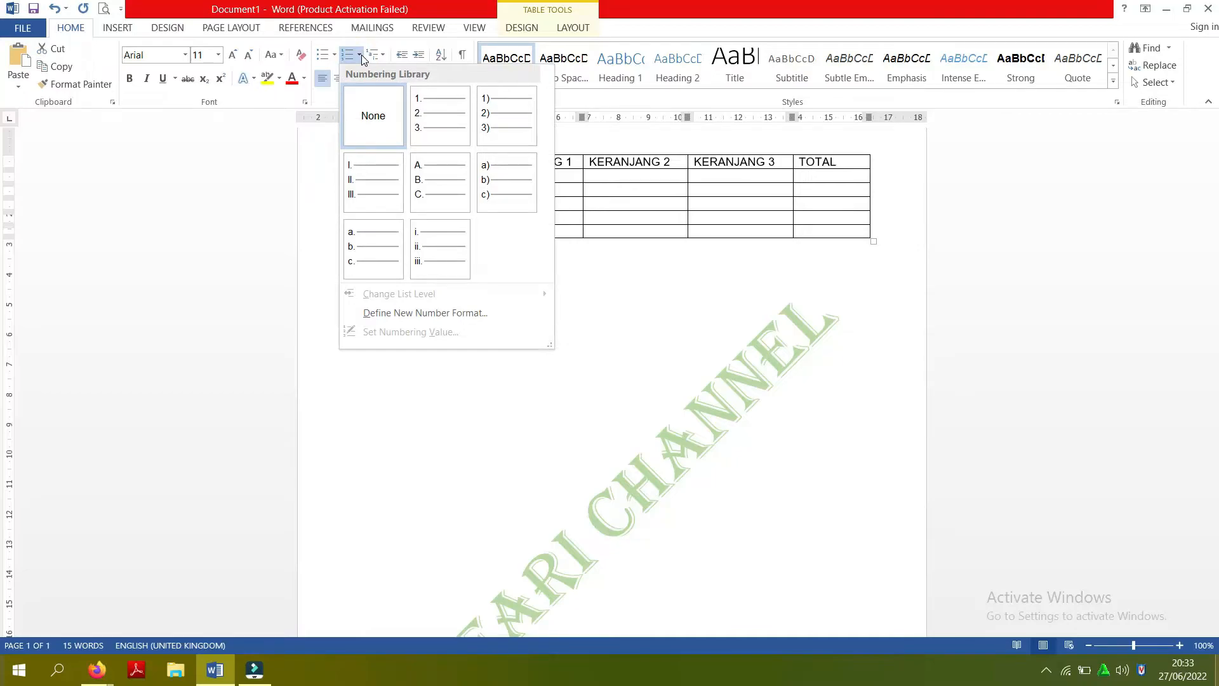
pyautogui.click(446, 116)
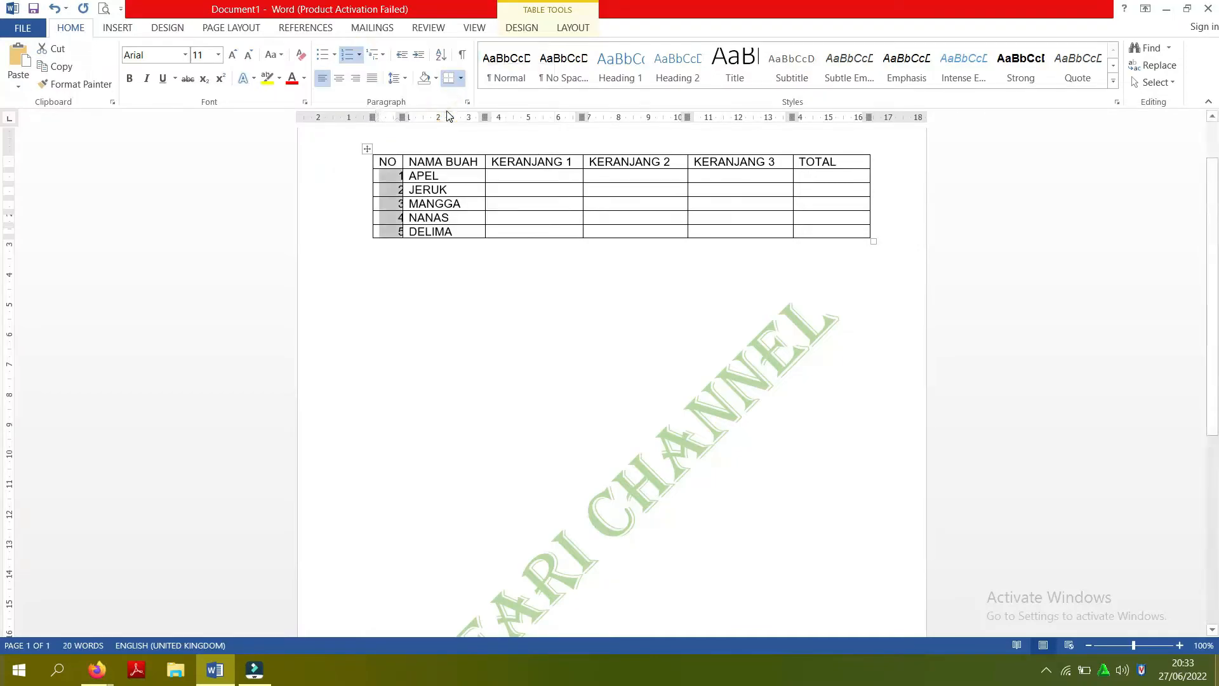
# - Widen the NO column slightly so the row numbers and their periods fit inside the cells
pyautogui.moveTo(403, 117); pyautogui.dragTo(411, 118)
pyautogui.hotkey('ctrl', 'z')
pyautogui.click(444, 203)
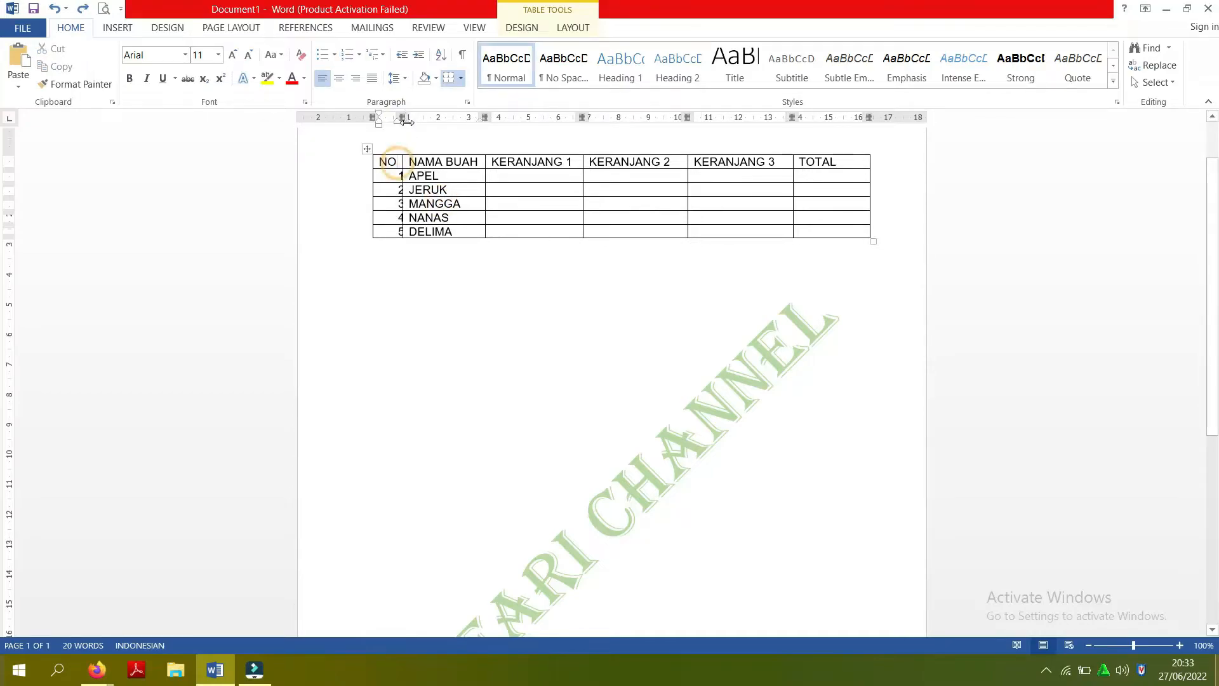
pyautogui.moveTo(402, 117); pyautogui.dragTo(410, 117)
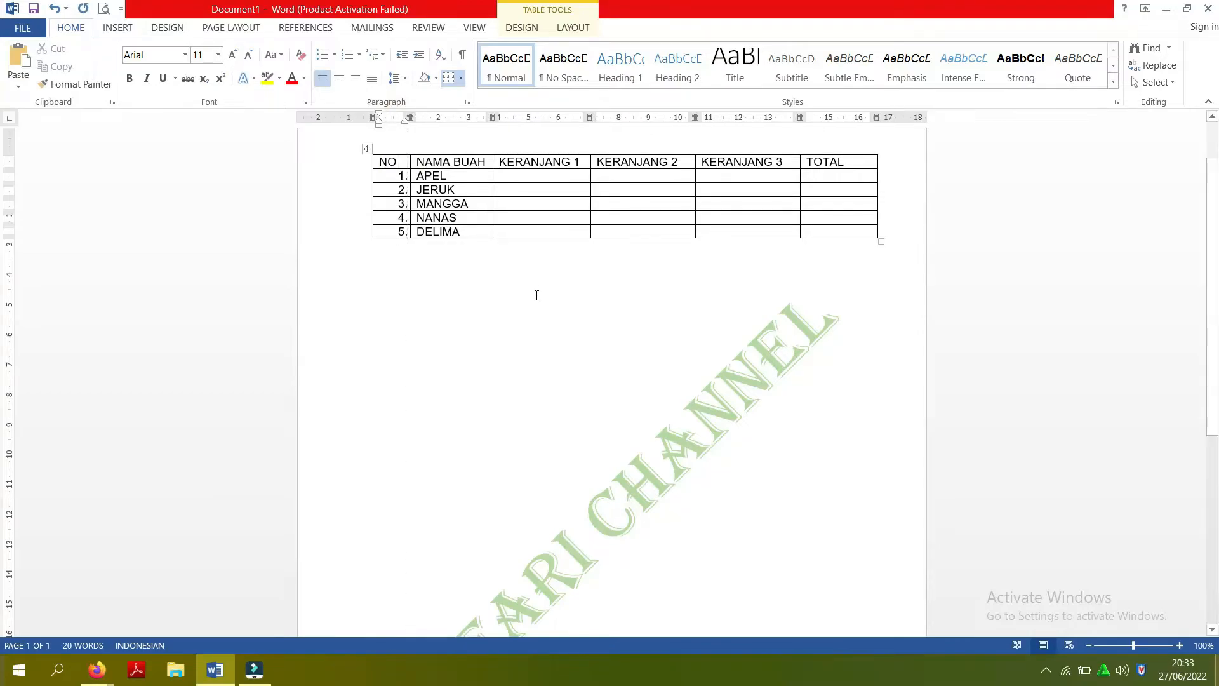
# - Fill the APEL row with 90, 78 and 87 under KERANJANG 1 to 3, leaving its TOTAL cell empty
pyautogui.click(528, 178)
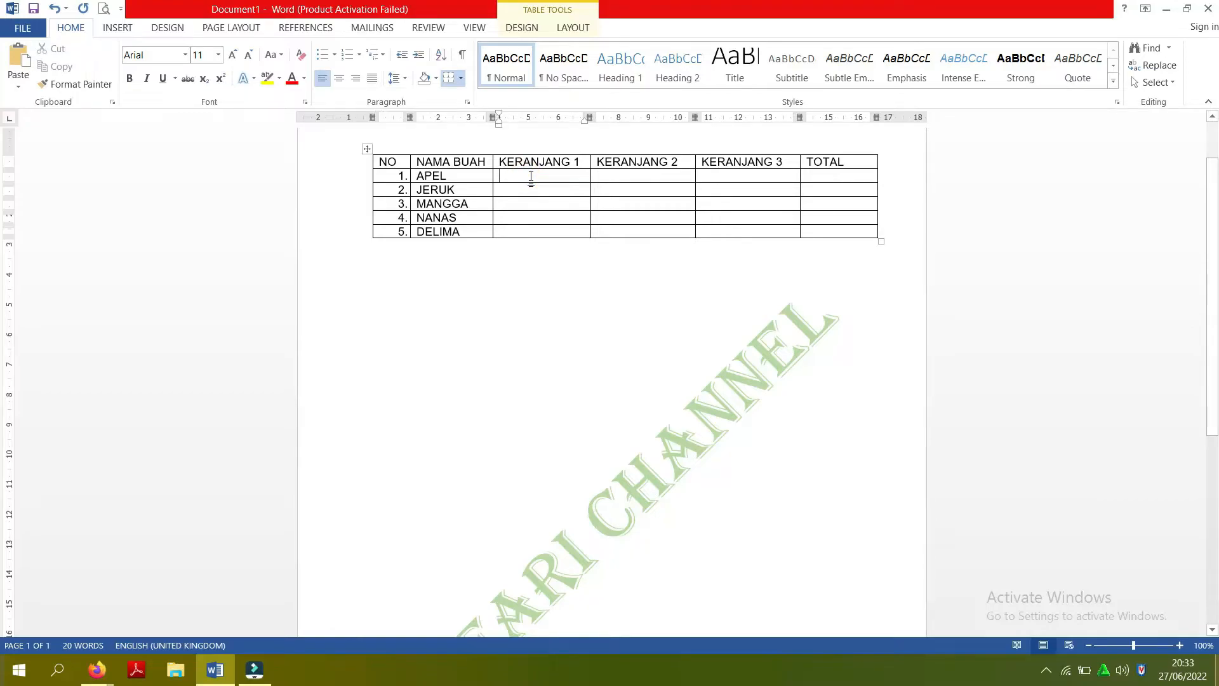
pyautogui.write('90')
pyautogui.press('Tab')
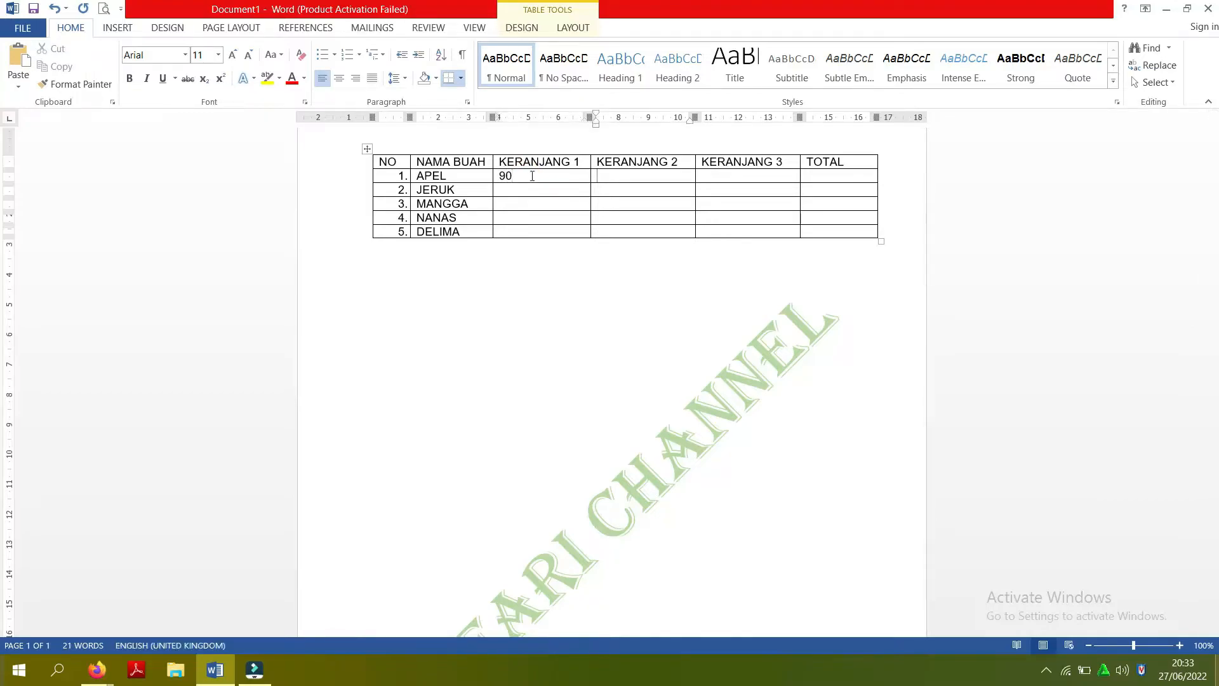
pyautogui.write('78')
pyautogui.press('Tab')
pyautogui.write('87')
pyautogui.press('Tab')
pyautogui.write('67')
pyautogui.press('BackSpace')
pyautogui.press('BackSpace')
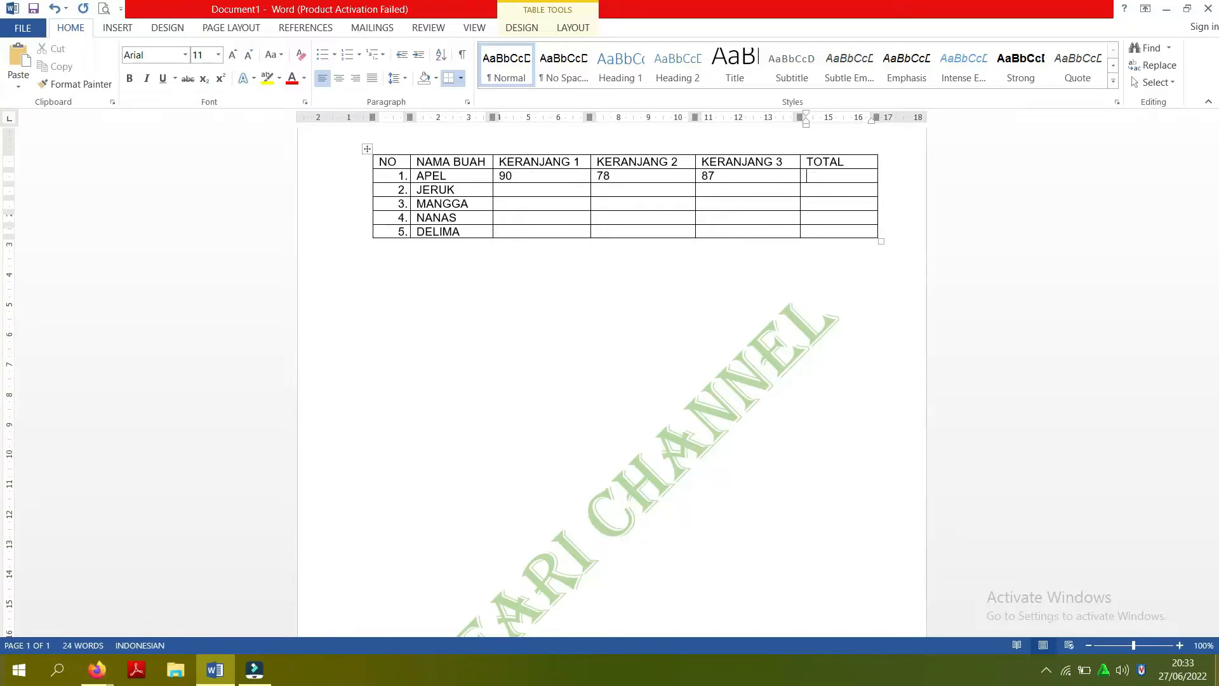
# - Fill the JERUK row with 66, 90 and 100 under KERANJANG 1, 2 and 3
pyautogui.press('Down')
pyautogui.press('Left')
pyautogui.press('Left')
pyautogui.press('Left')
pyautogui.press('Left')
pyautogui.press('Right')
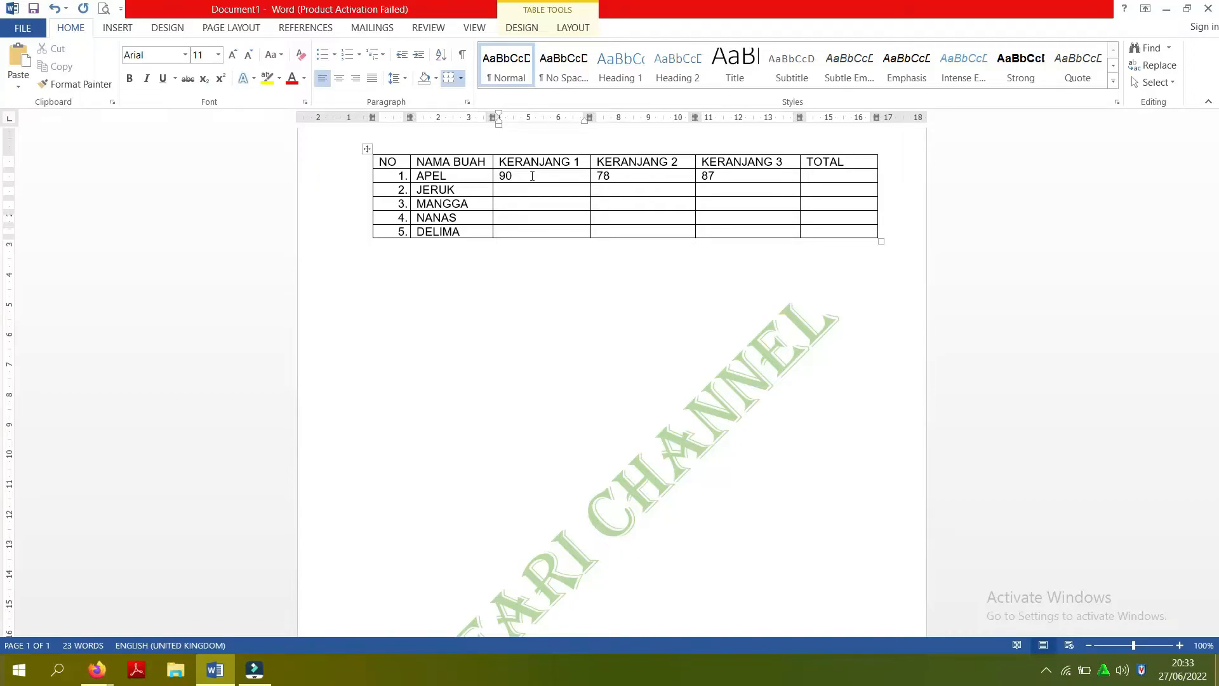
pyautogui.write('66')
pyautogui.press('Tab')
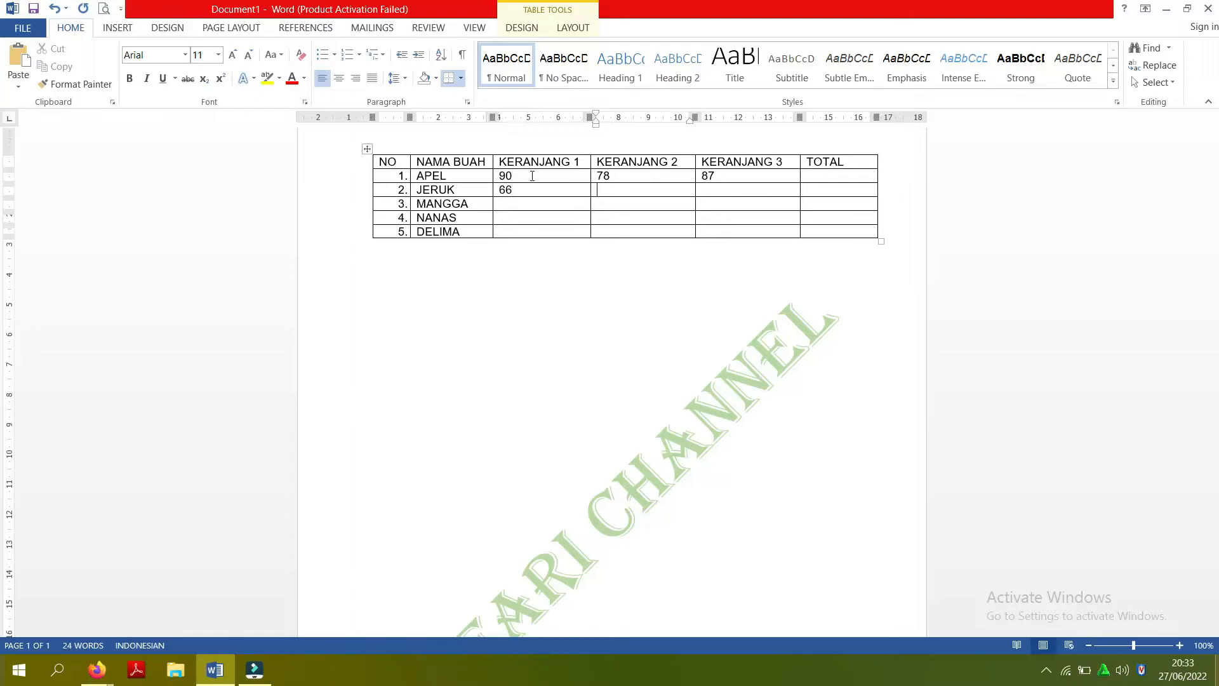
pyautogui.write('90')
pyautogui.press('Tab')
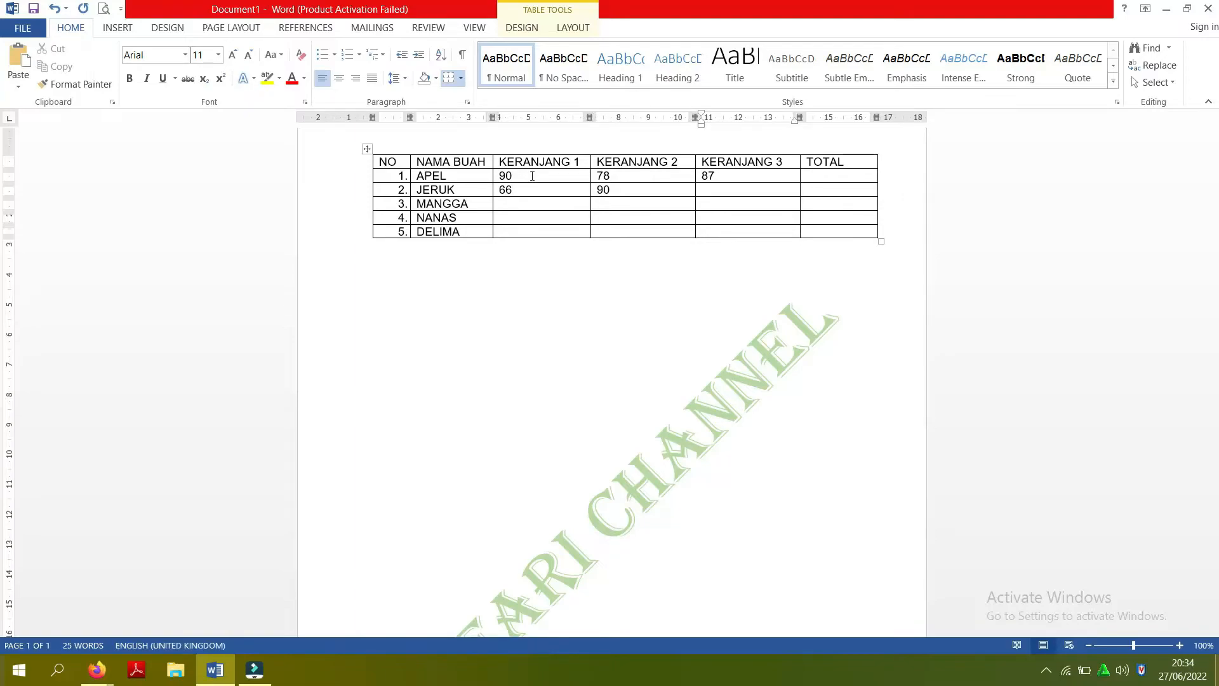
pyautogui.write('100')
# - Fill the MANGGA row with 88, 99 and 87 under KERANJANG 1, 2 and 3
pyautogui.press('Left')
pyautogui.press('Left')
pyautogui.press('Left')
pyautogui.press('Right')
pyautogui.write('88')
pyautogui.press('Tab')
pyautogui.write('99')
pyautogui.press('Tab')
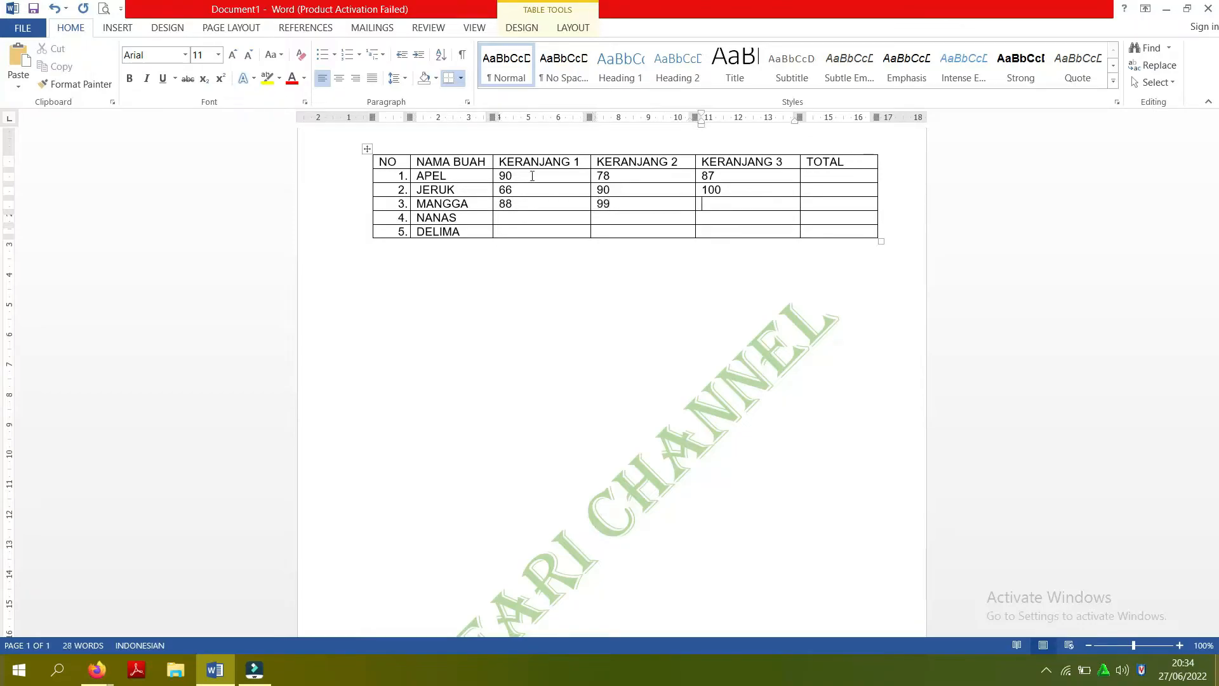
pyautogui.write('87')
# - Fill the NANAS row with 12, 60 and 40 under KERANJANG 1, 2 and 3
pyautogui.press('Down')
pyautogui.press('Left')
pyautogui.press('Left')
pyautogui.press('Left')
pyautogui.press('Right')
pyautogui.write('12 ')
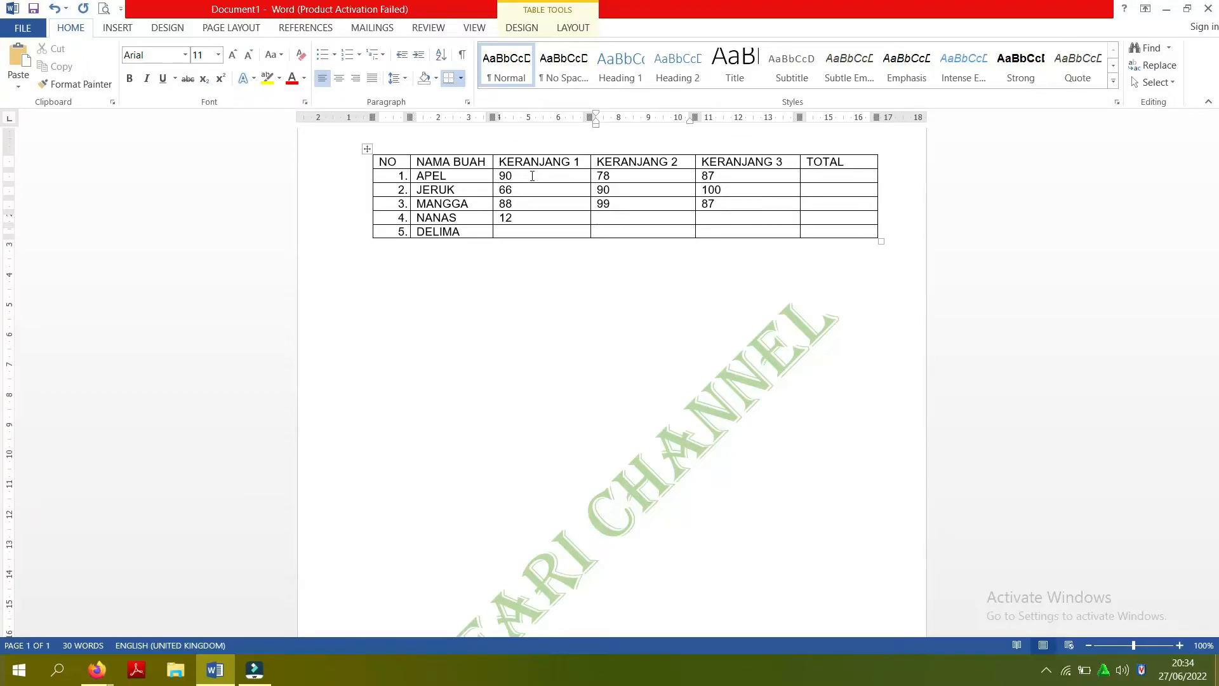
pyautogui.write('60')
pyautogui.press('Right')
pyautogui.write('40')
# - Fill the DELIMA row with 55, 78 and 99 under KERANJANG 1, 2 and 3
pyautogui.press('Down')
pyautogui.press('Left')
pyautogui.press('Left')
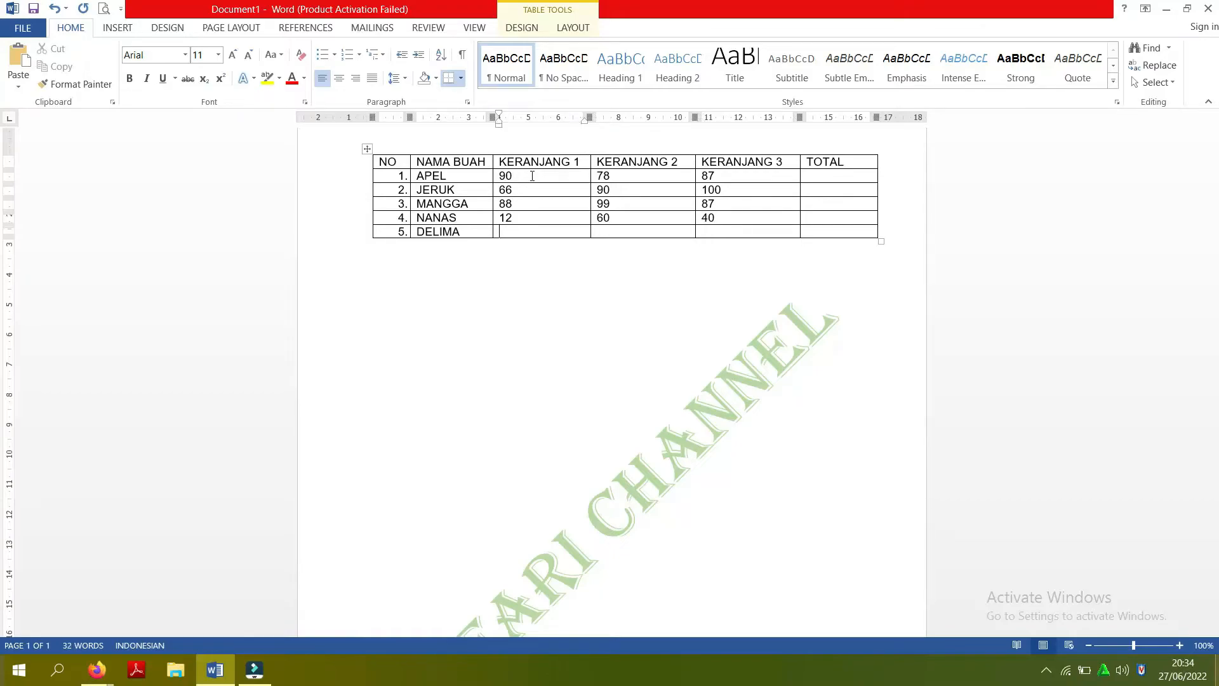
pyautogui.write('55')
pyautogui.press('Right')
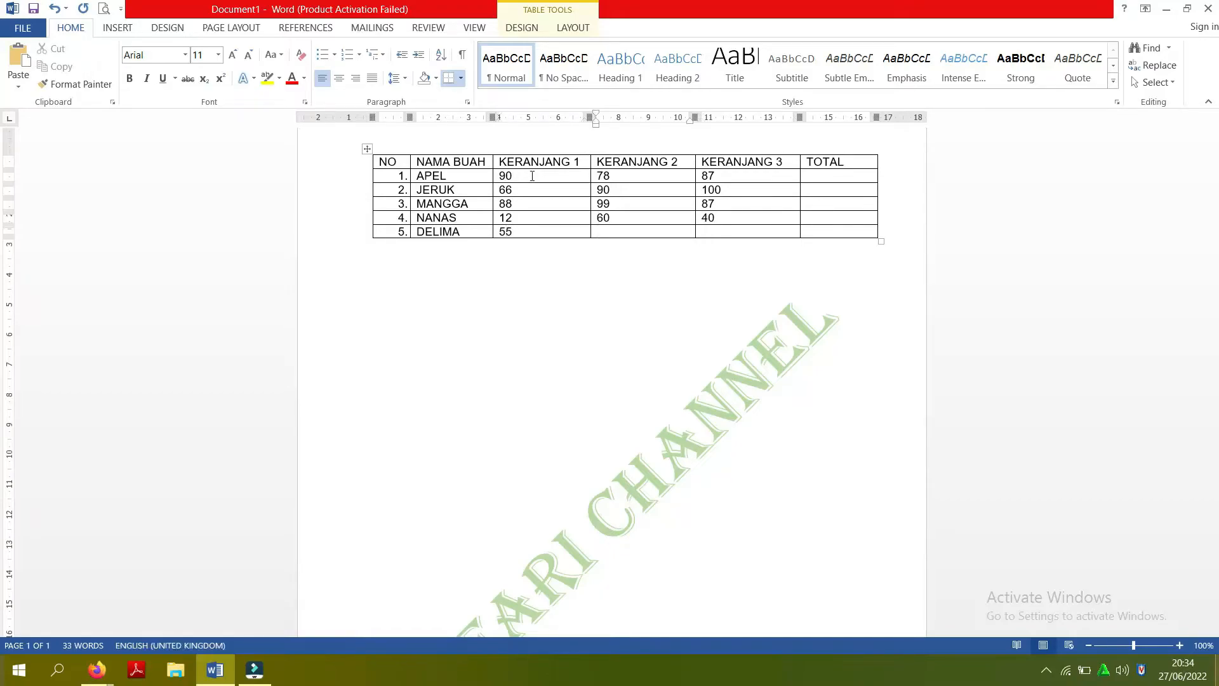
pyautogui.write('78')
pyautogui.press('Right')
pyautogui.write('99')
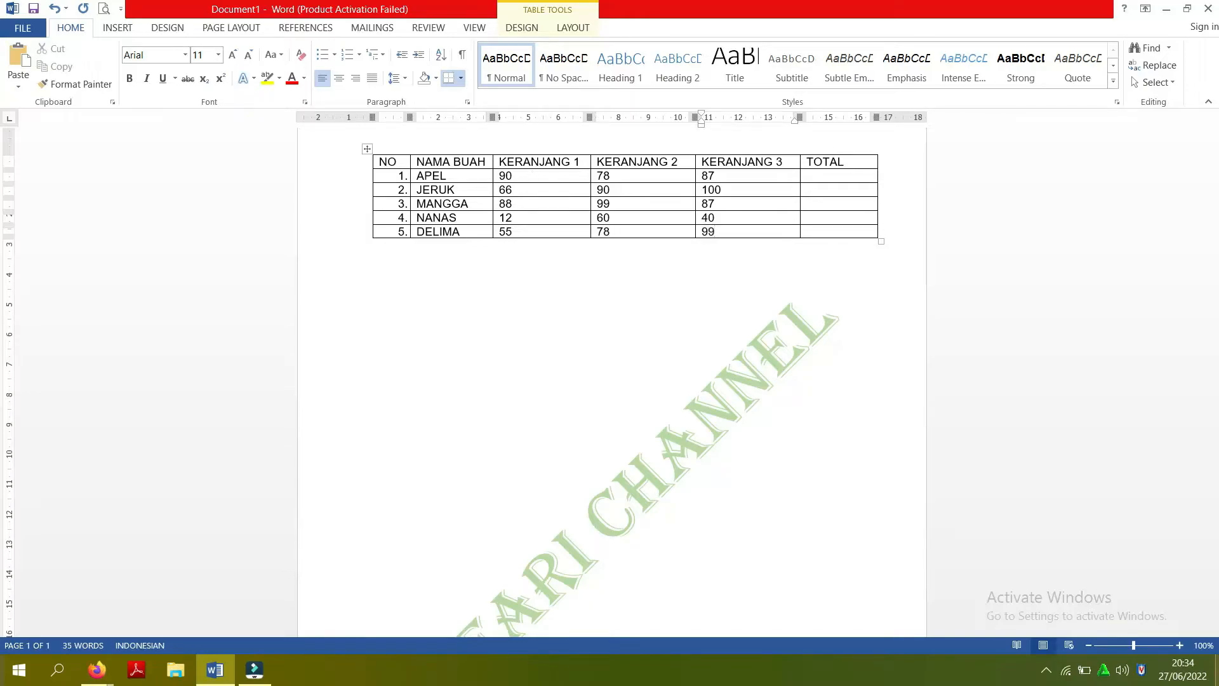
# - Insert the table formula =SUM(LEFT) in the TOTAL cell of the APEL row
pyautogui.click(833, 176)
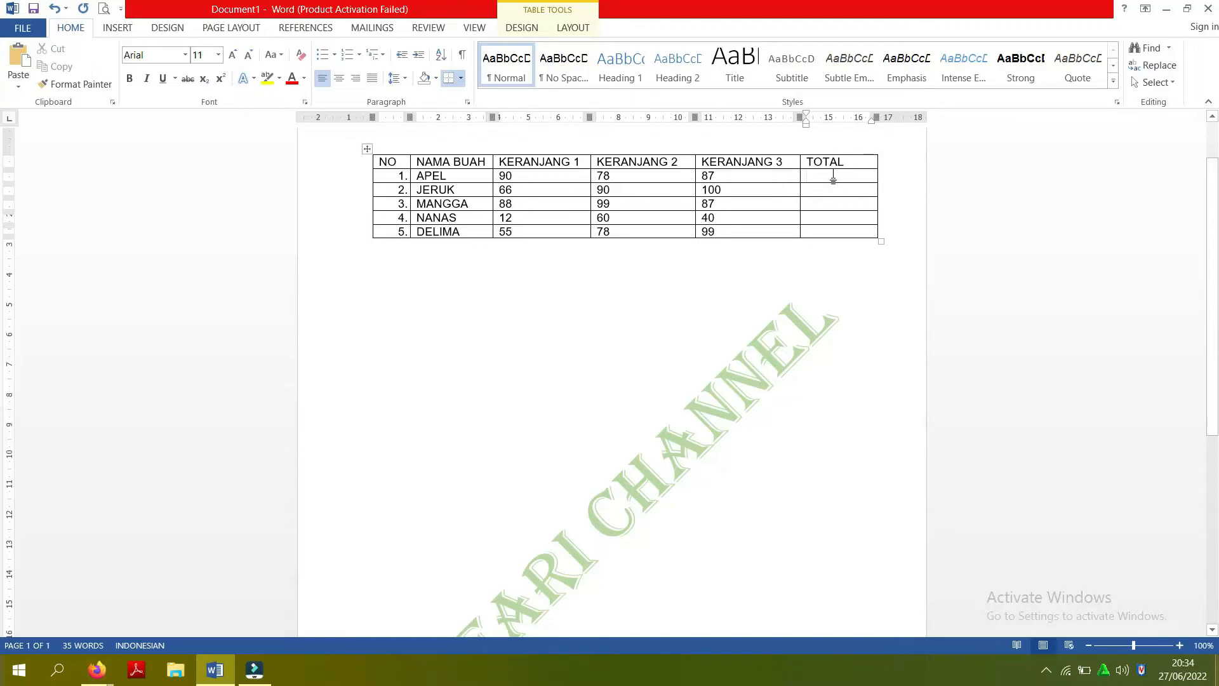
pyautogui.scroll(2, 935, 248)
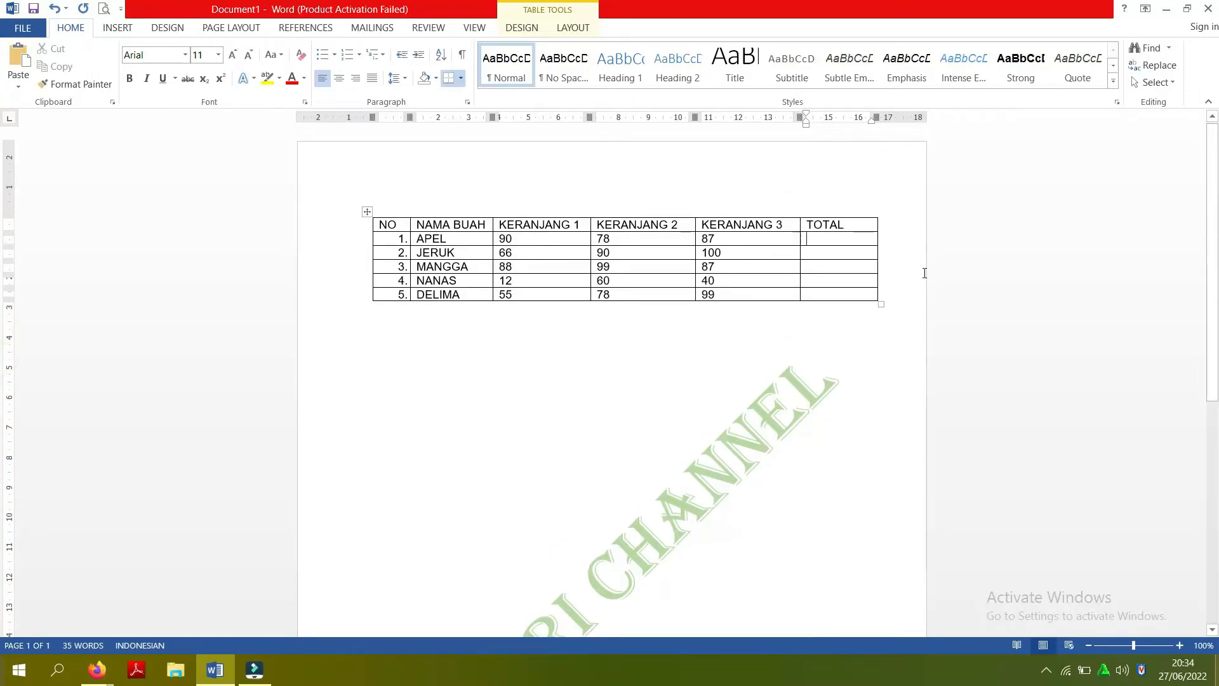
pyautogui.click(568, 28)
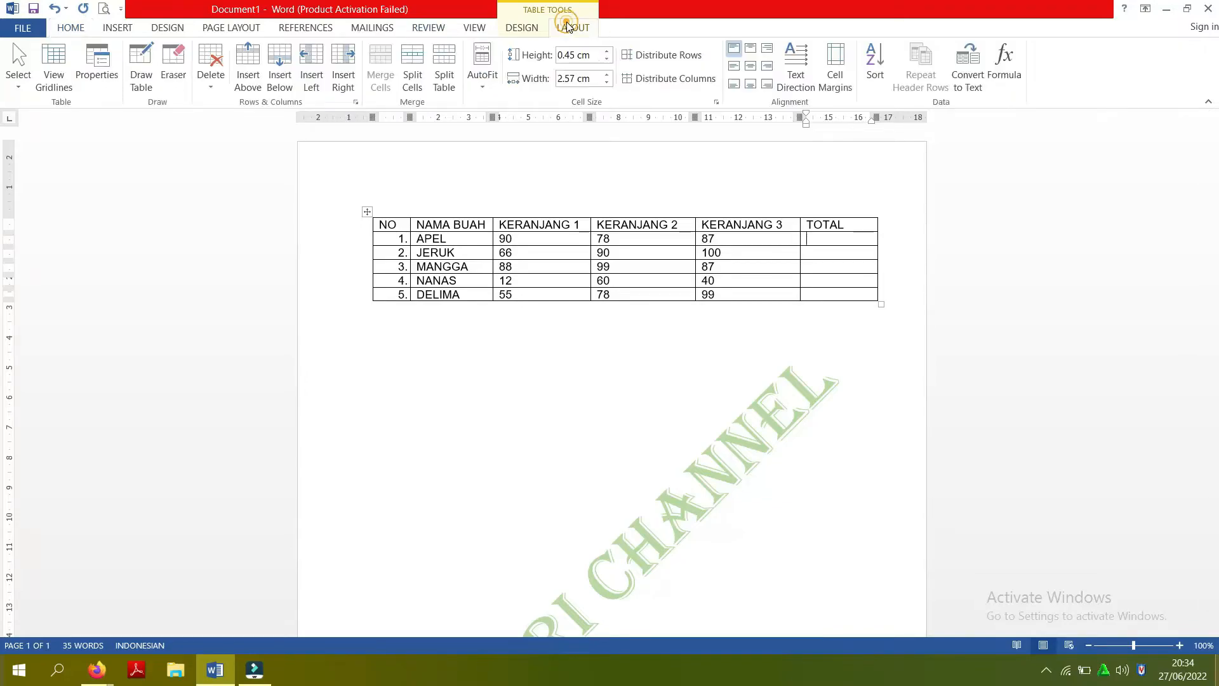
pyautogui.click(1001, 62)
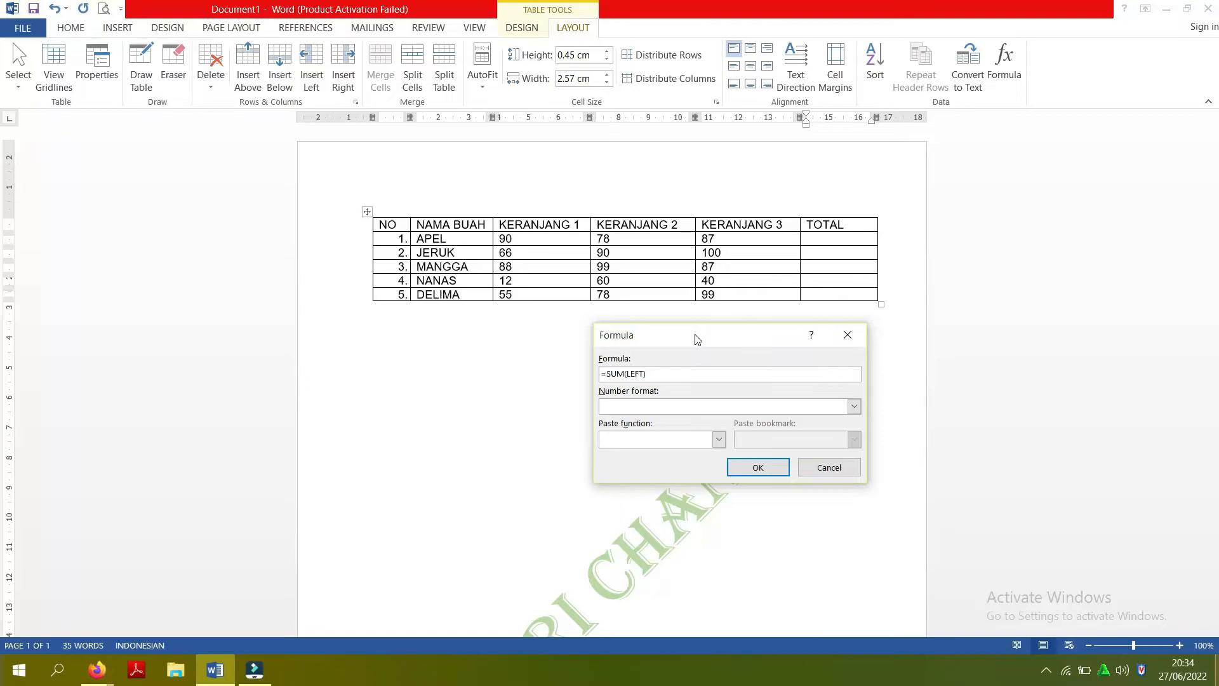
pyautogui.click(754, 469)
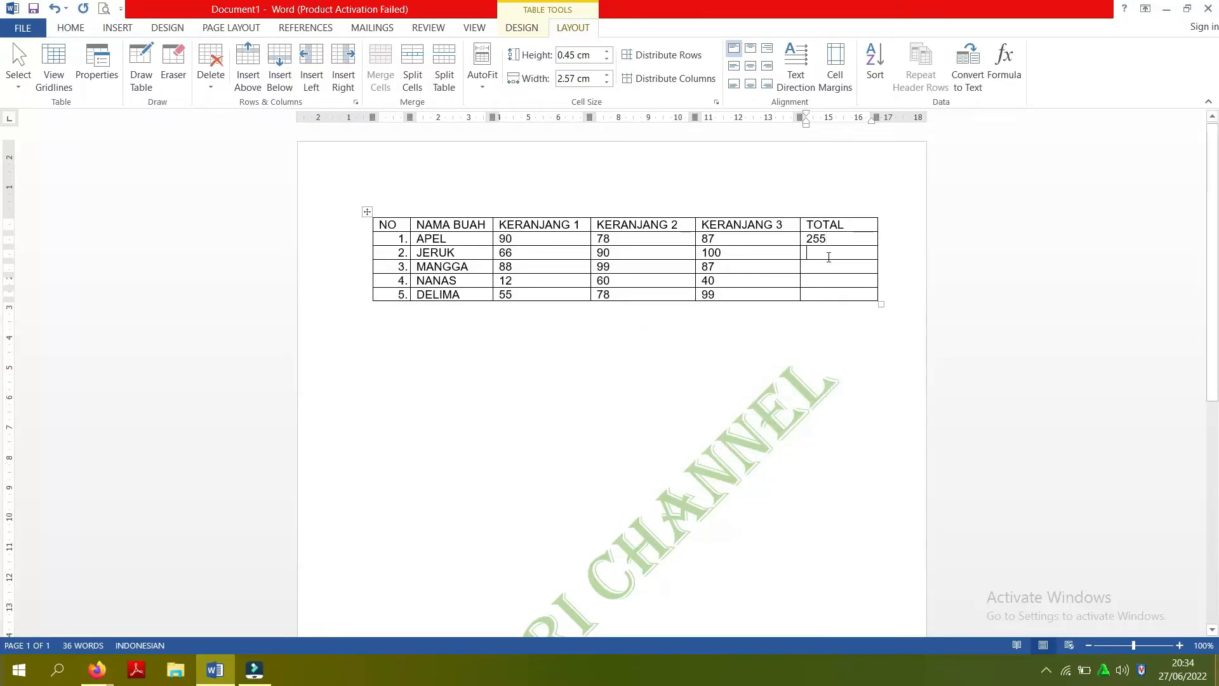
# - Calculate the TOTAL cells of the JERUK and MANGGA rows with the formula =SUM(LEFT)
pyautogui.click(1003, 63)
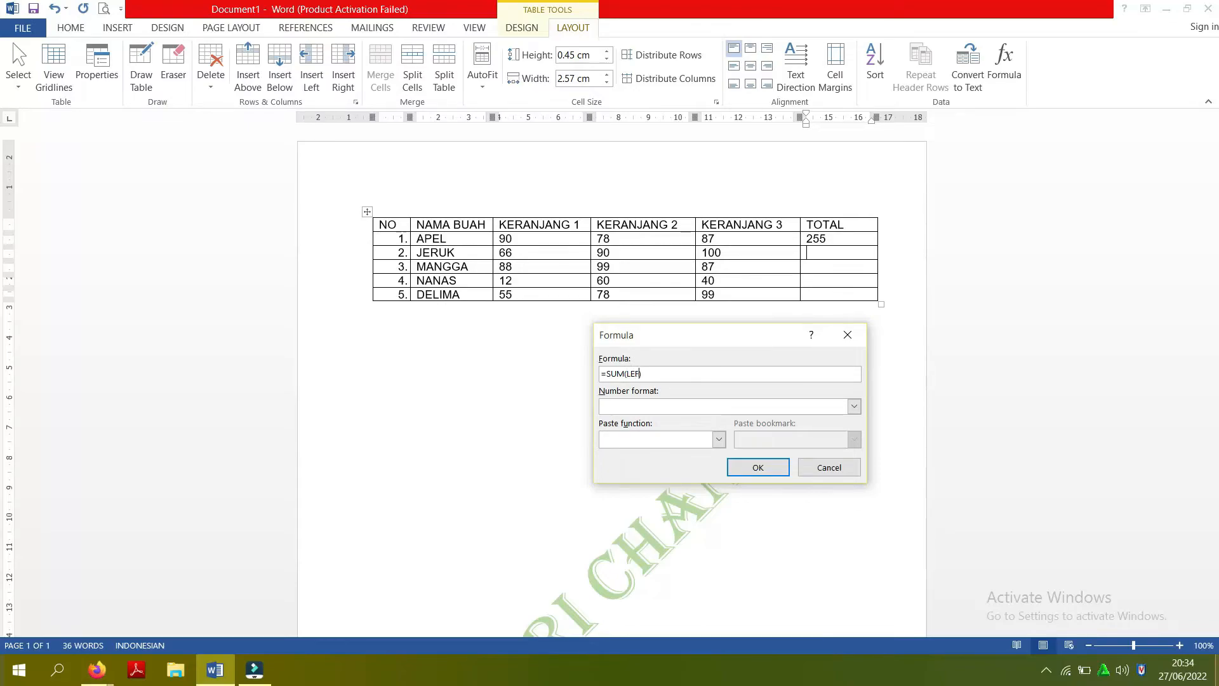
pyautogui.click(760, 468)
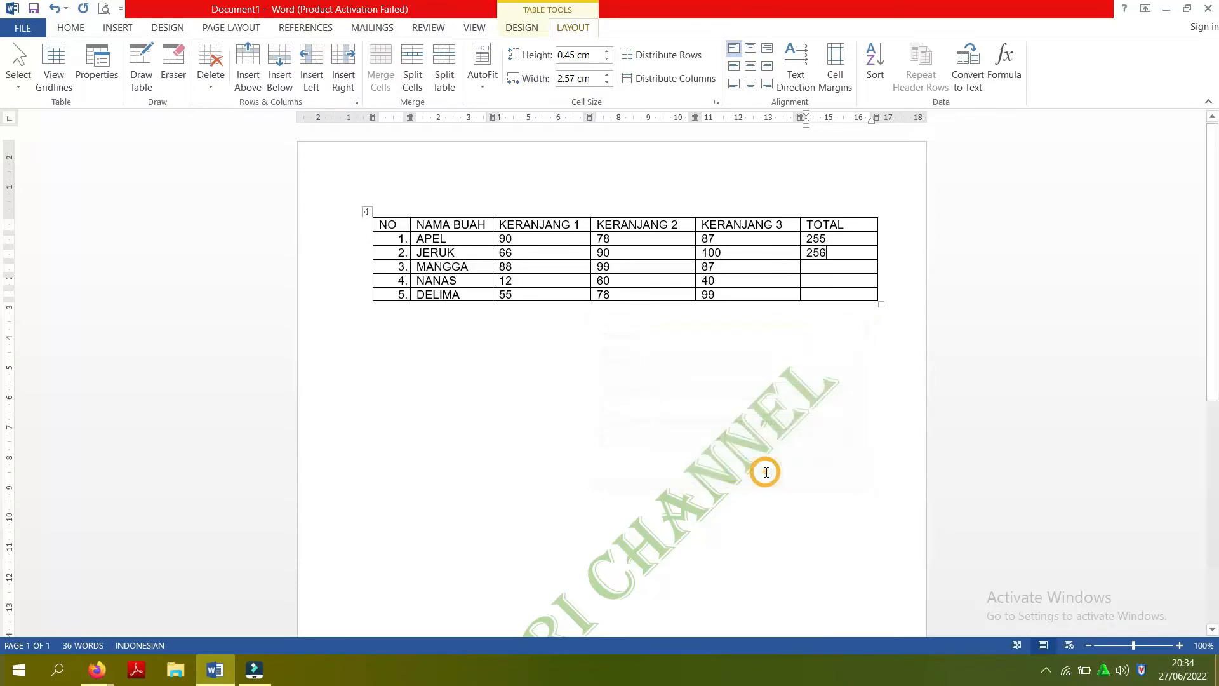
pyautogui.click(835, 273)
pyautogui.click(1005, 63)
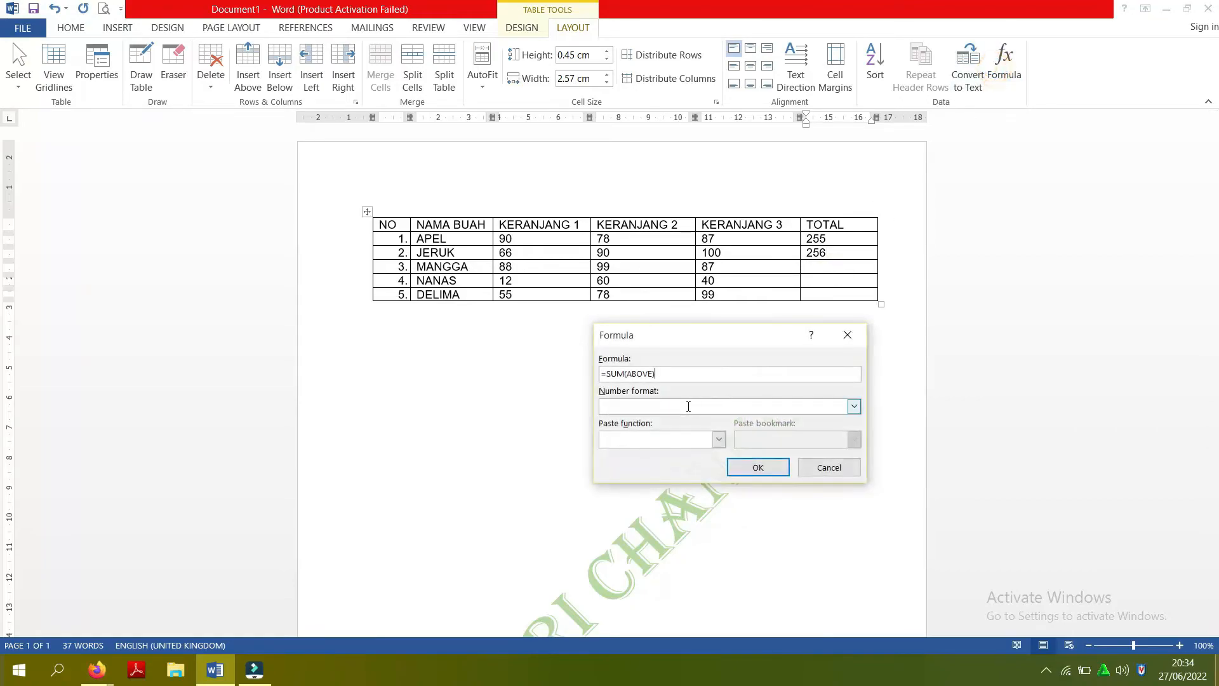
pyautogui.press('BackSpace')
pyautogui.press('BackSpace')
pyautogui.press('BackSpace')
pyautogui.press('BackSpace')
pyautogui.click(756, 467)
pyautogui.click(755, 468)
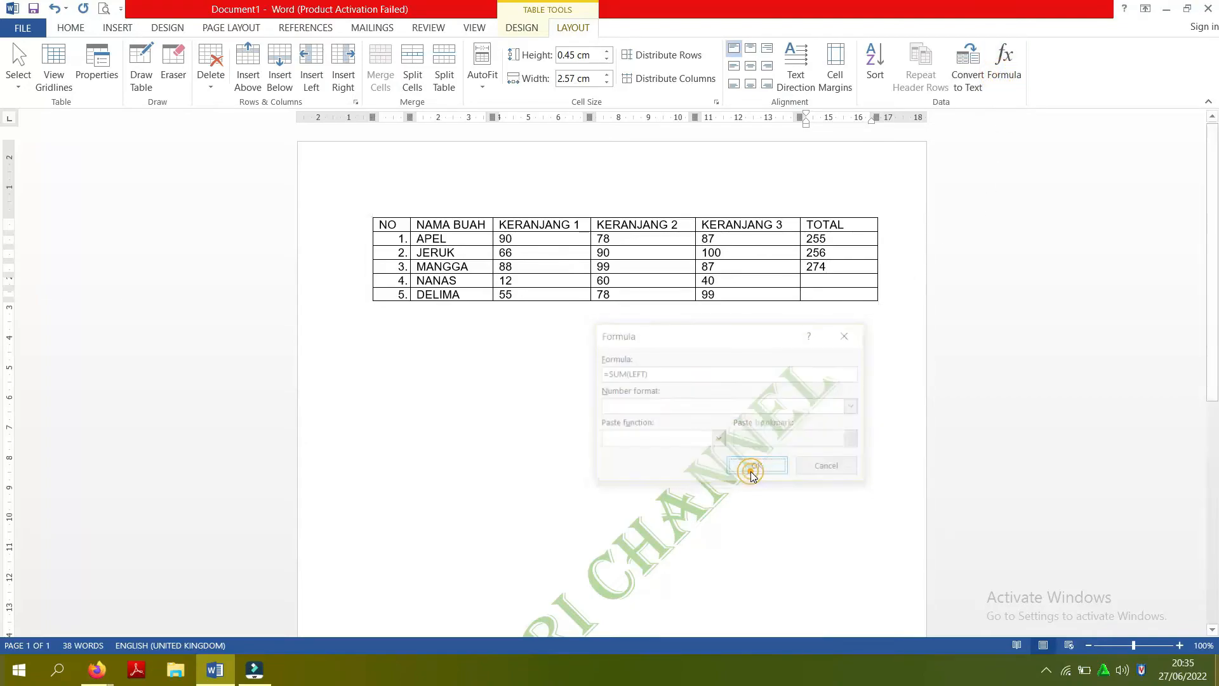
# - Calculate the TOTAL cells of the NANAS and DELIMA rows, using =SUM(LEFT) instead of the suggested ABOVE range
pyautogui.click(817, 281)
pyautogui.click(1004, 60)
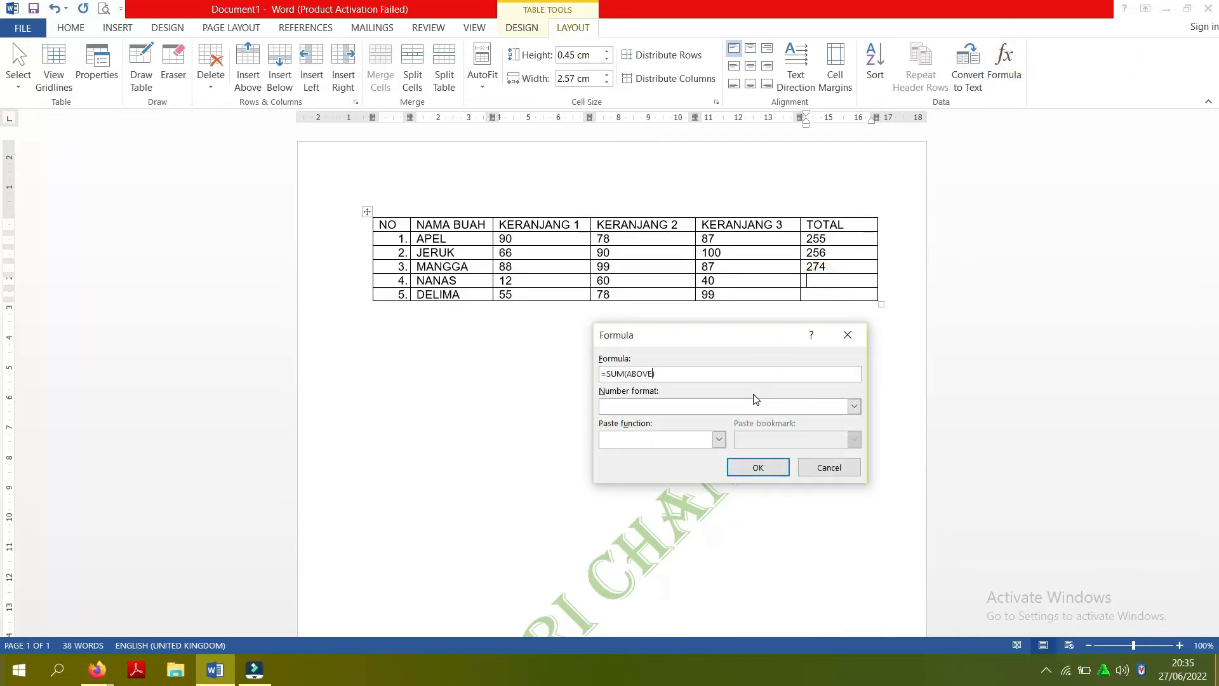
pyautogui.press('BackSpace')
pyautogui.press('BackSpace')
pyautogui.press('BackSpace')
pyautogui.press('BackSpace')
pyautogui.click(771, 468)
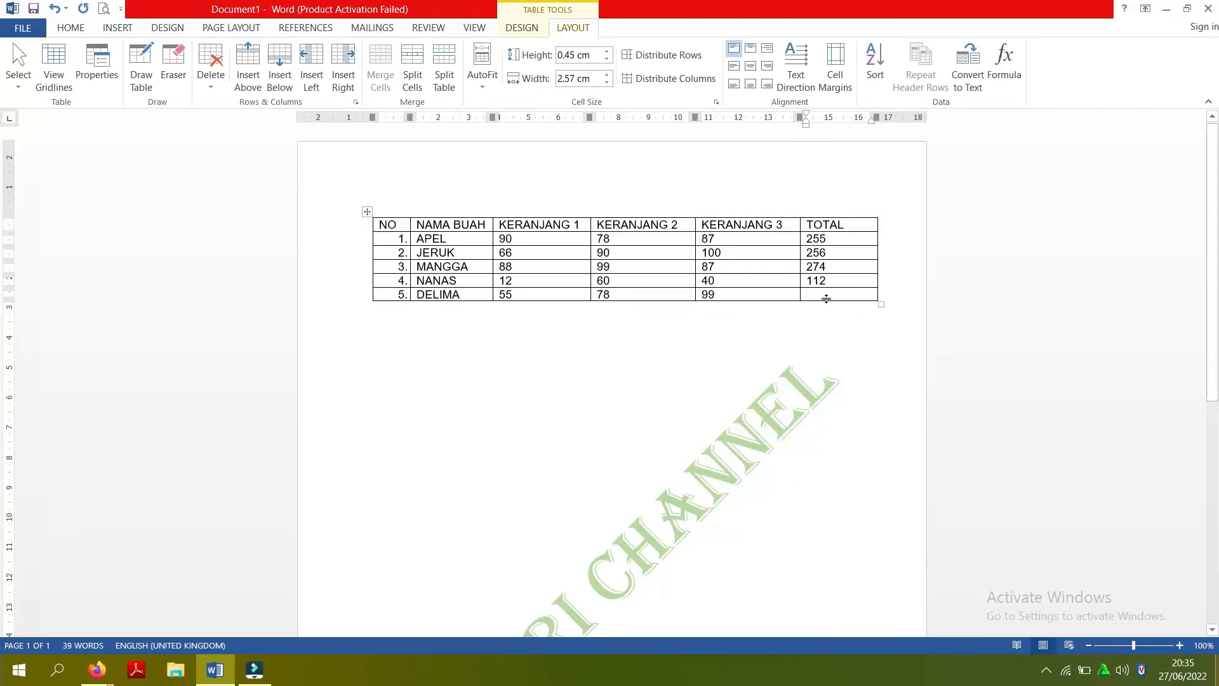
pyautogui.click(824, 294)
pyautogui.click(1004, 64)
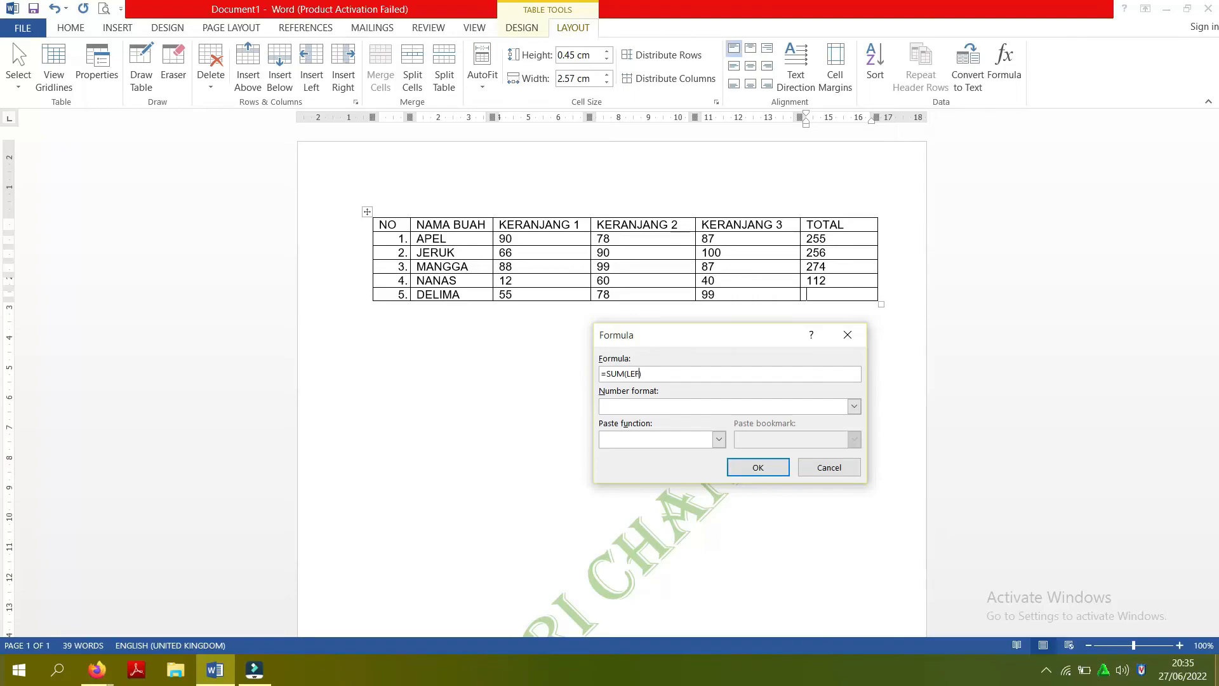
pyautogui.click(766, 469)
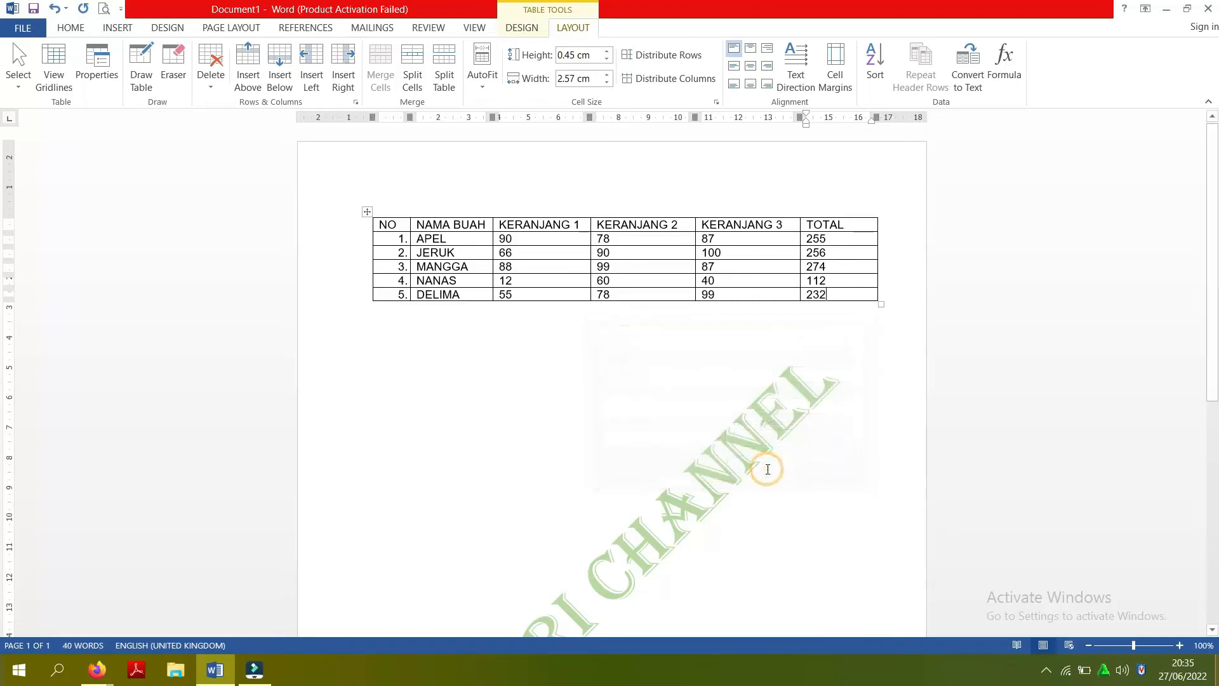
# - Move the whole table slightly lower on the page
pyautogui.click(367, 214)
pyautogui.moveTo(367, 214); pyautogui.dragTo(362, 345)
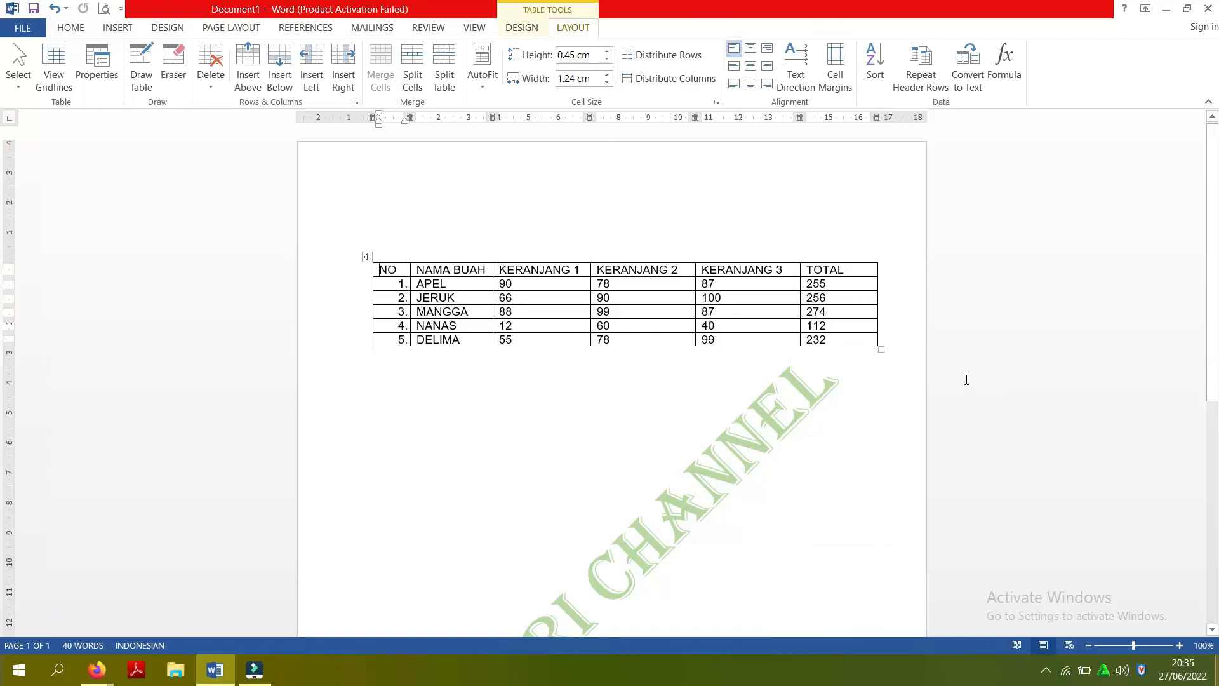
# - Examine the page layout at 70% zoom and the table's figures and totals at 140% zoom
pyautogui.click(1088, 645)
pyautogui.click(1089, 645)
pyautogui.click(1089, 645)
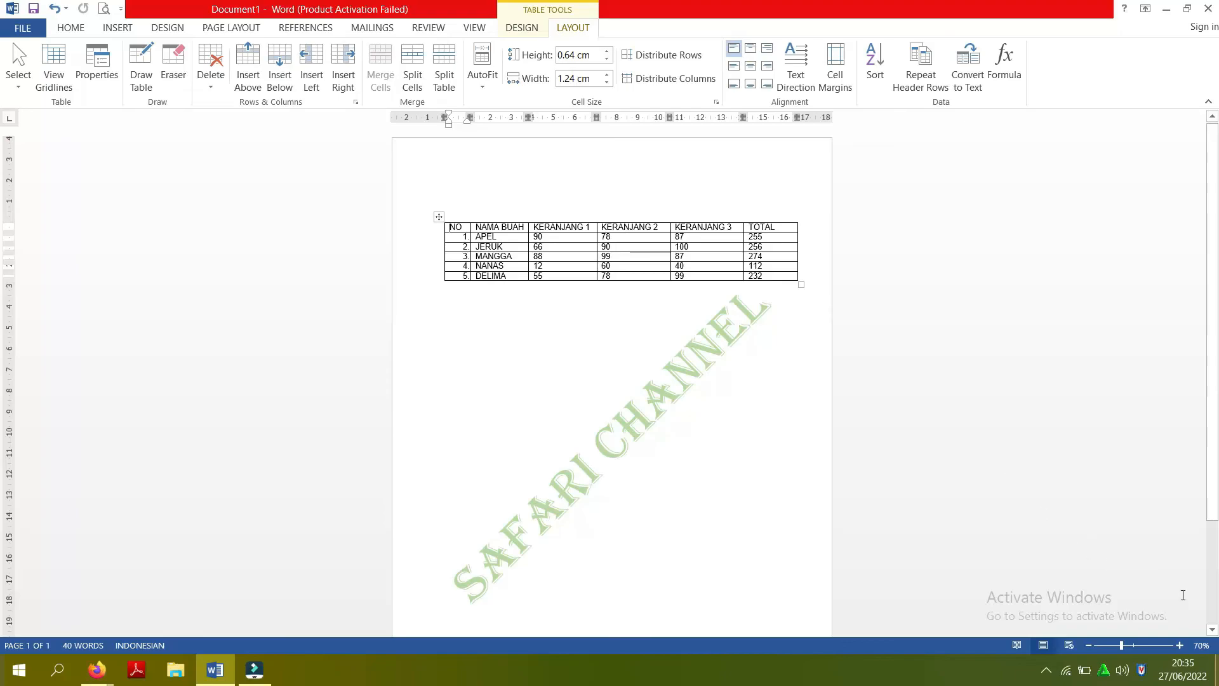
pyautogui.click(1180, 645)
pyautogui.click(1180, 645)
pyautogui.click(1180, 645)
pyautogui.click(1180, 644)
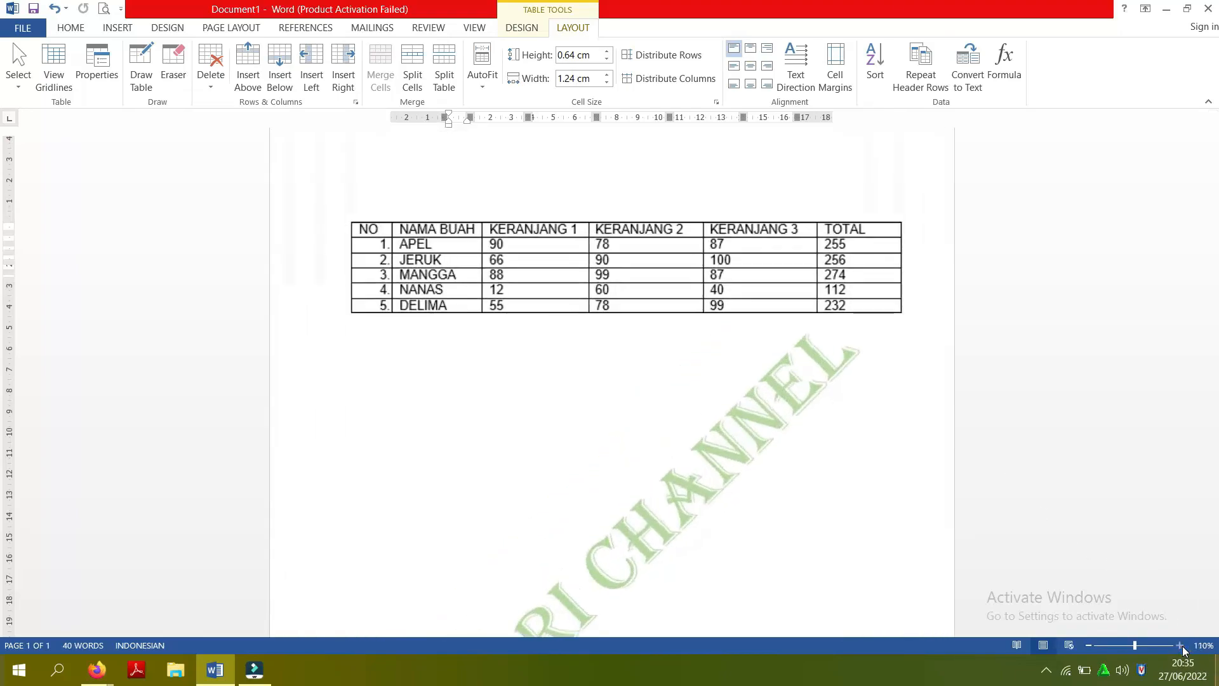
pyautogui.click(1180, 644)
pyautogui.click(1179, 645)
pyautogui.click(1180, 645)
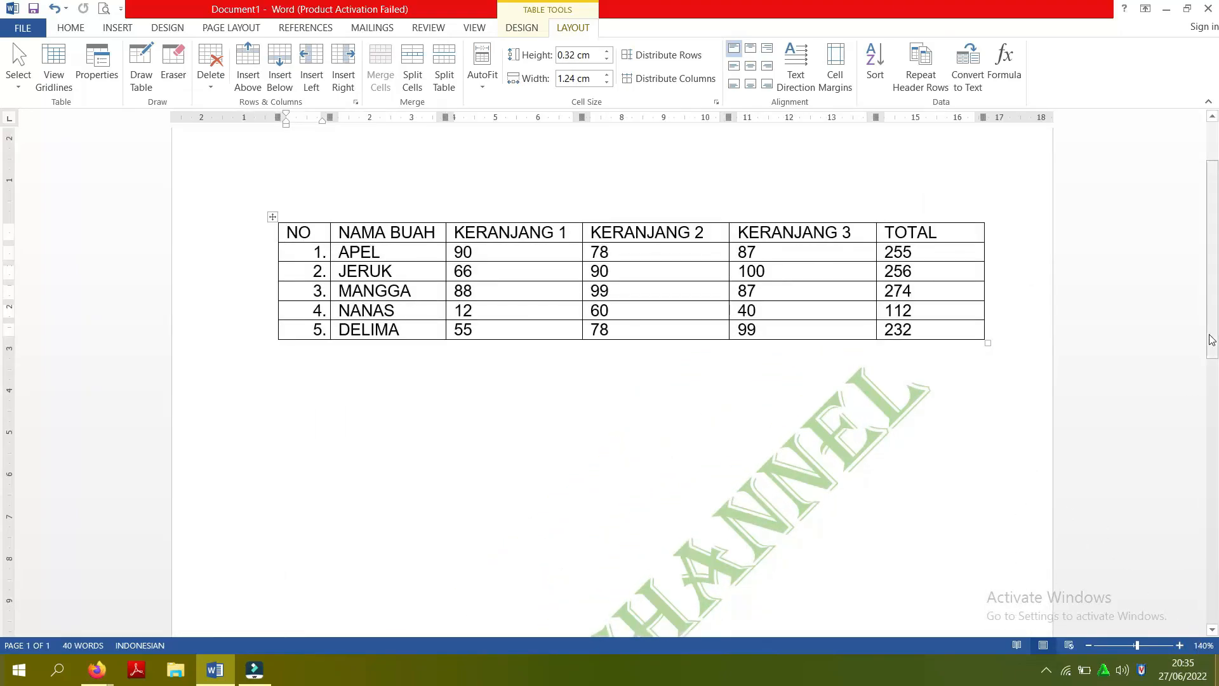
pyautogui.moveTo(1214, 317)
pyautogui.mouseDown()
pyautogui.moveTo(1217, 347)
pyautogui.moveTo(1217, 329)
pyautogui.mouseUp()
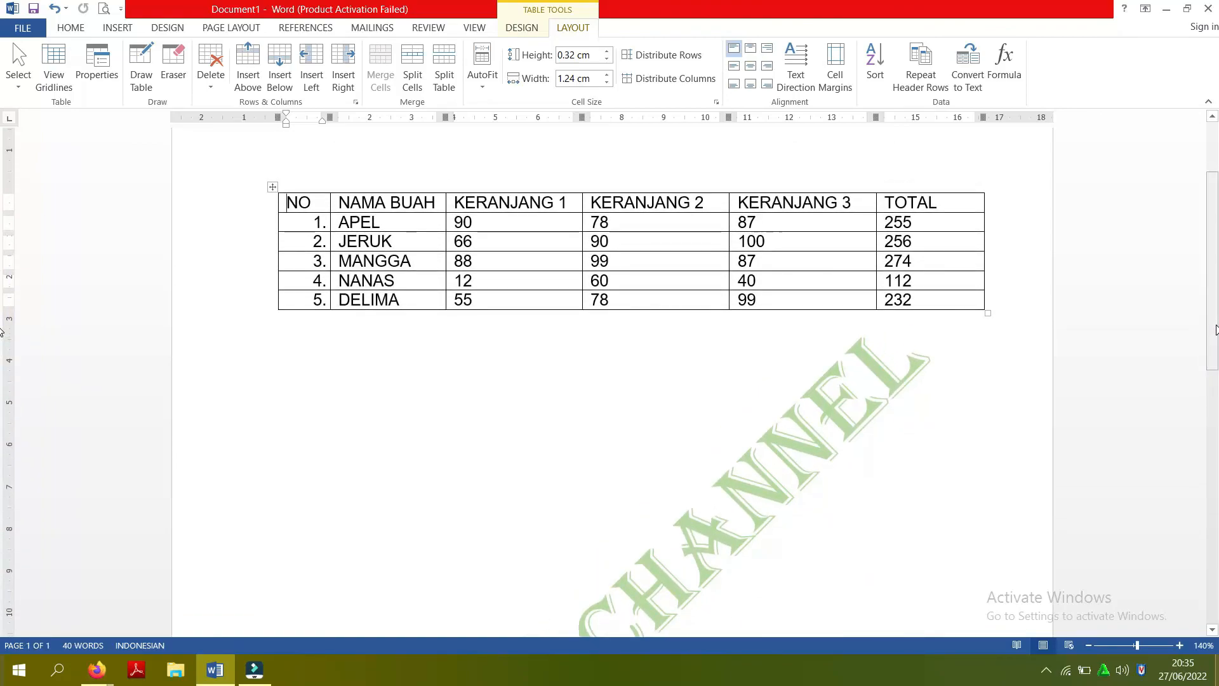